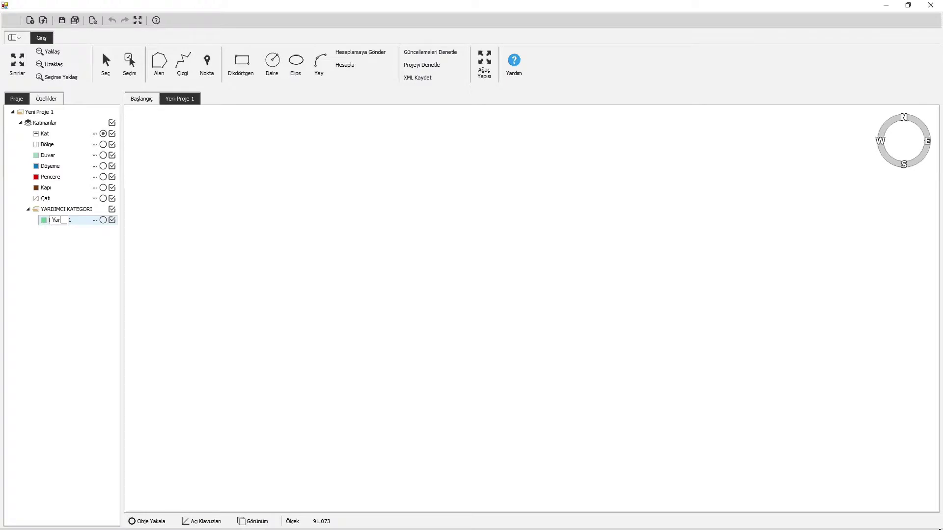
# - Name the layer under YARDIMCI KATEGORI "Yardımcı Katman" and set its line thickness (Çizgi Kalınlığı) to 3
pyautogui.write('ımcı Katman')
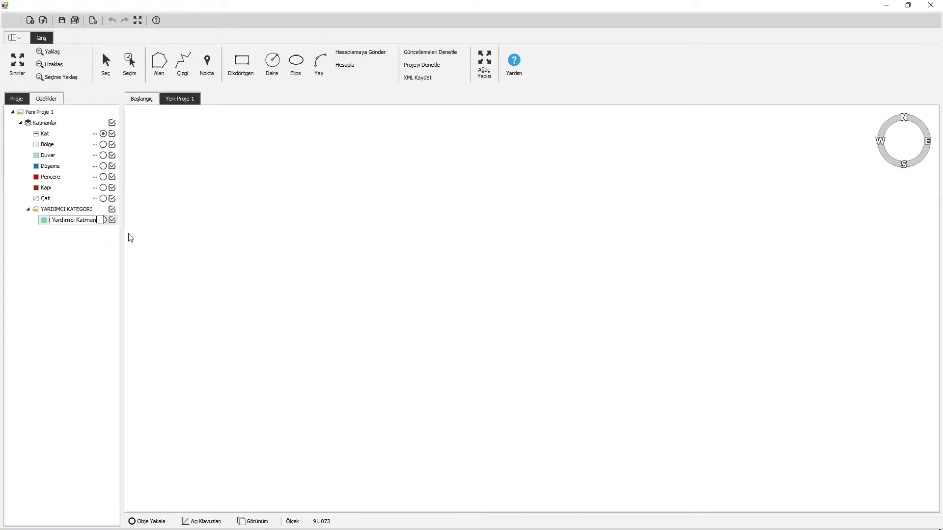
pyautogui.press('Return')
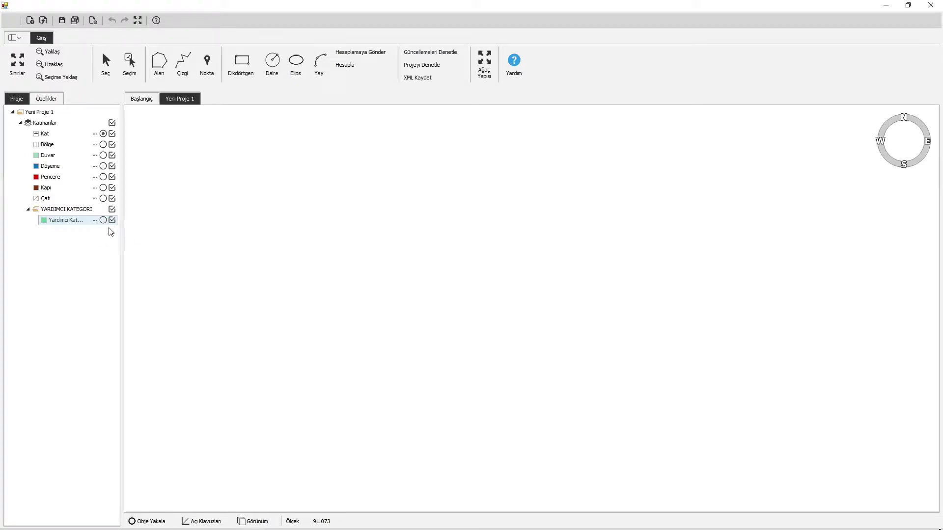
pyautogui.doubleClick(96, 222)
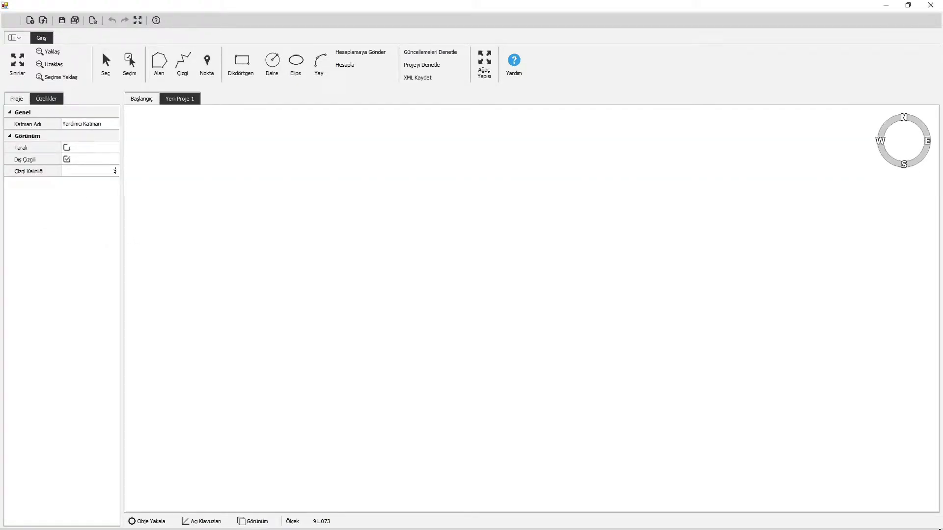
pyautogui.press('Return')
pyautogui.click(19, 99)
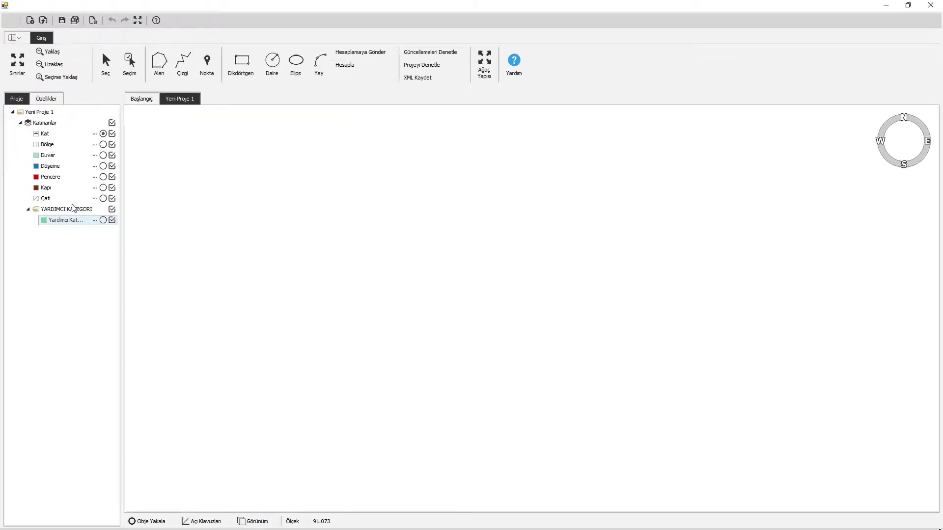
# - Add a second layer under YARDIMCI KATEGORI and rename it "Nokta Katmanı"
pyautogui.rightClick(67, 209)
pyautogui.click(82, 212)
pyautogui.rightClick(85, 233)
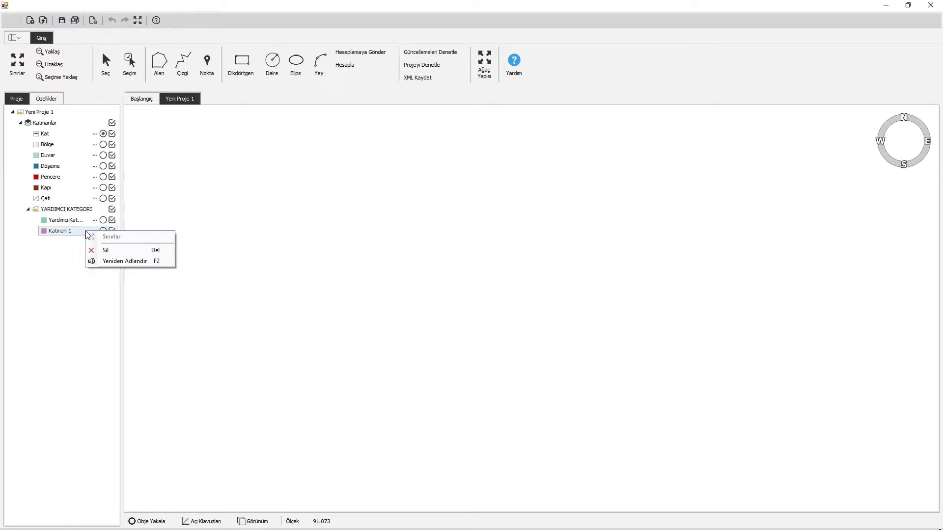
pyautogui.click(100, 260)
pyautogui.write('Nok')
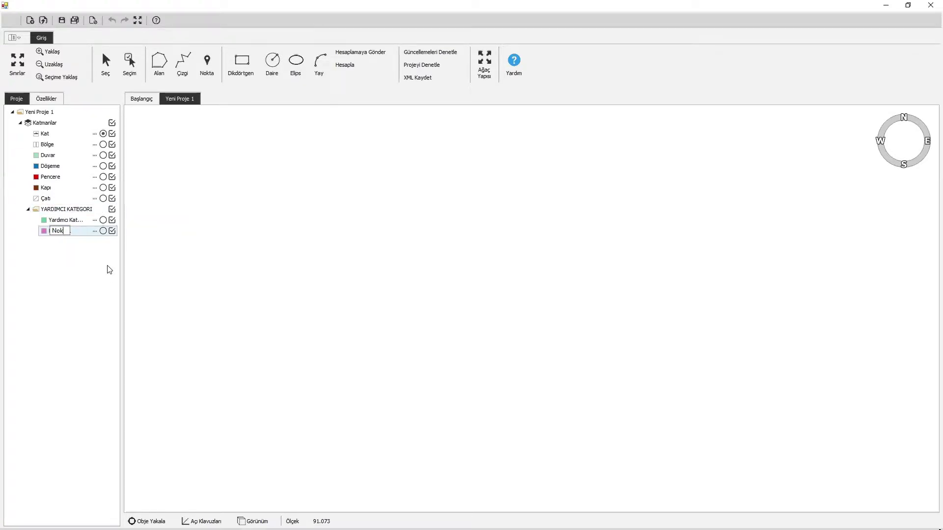
pyautogui.write('ta Katmanı')
pyautogui.press('Return')
# - Set the line thickness (Çizgi Kalınlığı) of the Nokta Katmanı layer to 3
pyautogui.doubleClick(98, 232)
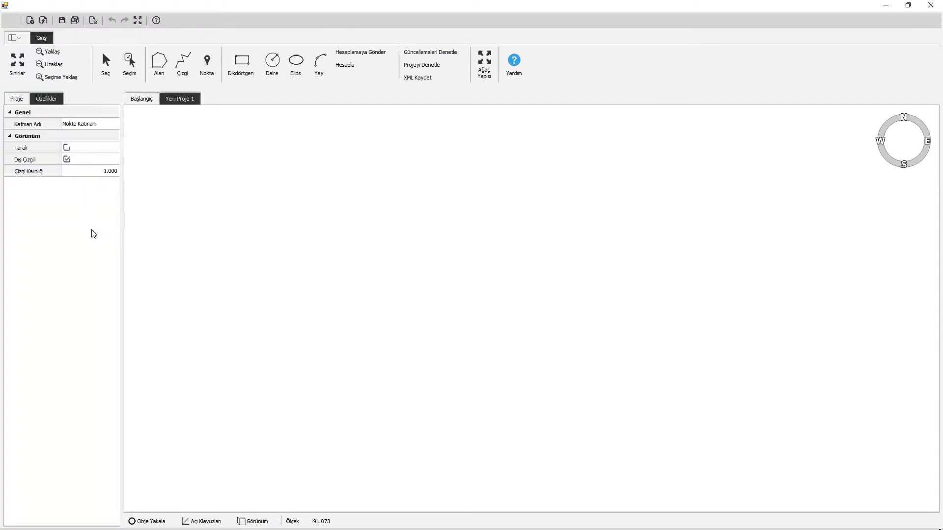
pyautogui.click(99, 170)
pyautogui.write('3')
pyautogui.press('Return')
pyautogui.click(16, 99)
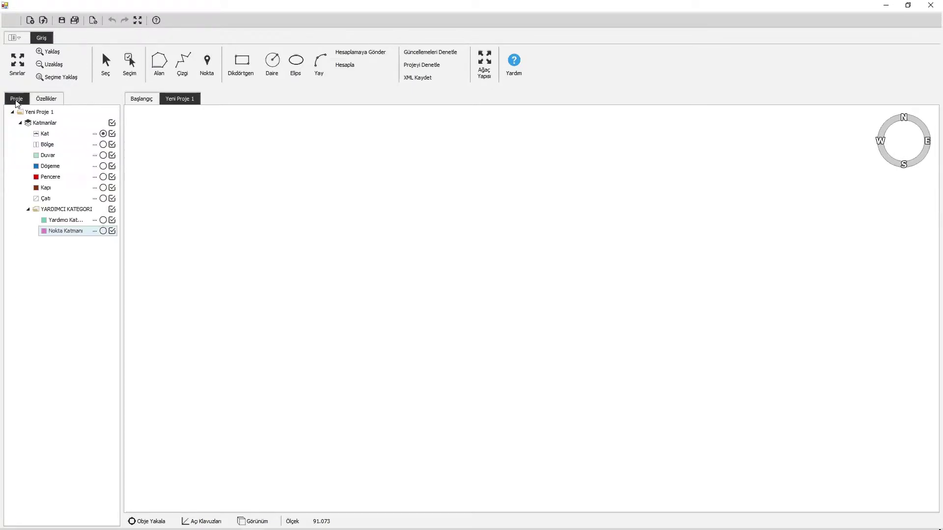
# - Make Yardımcı Katman the active layer and draw a rectangle 20 m wide and 20 m long on it
pyautogui.click(104, 221)
pyautogui.click(242, 64)
pyautogui.moveTo(247, 186)
pyautogui.mouseDown()
pyautogui.moveTo(337, 258)
pyautogui.moveTo(293, 258)
pyautogui.moveTo(109, 198)
pyautogui.mouseUp()
pyautogui.click(108, 195)
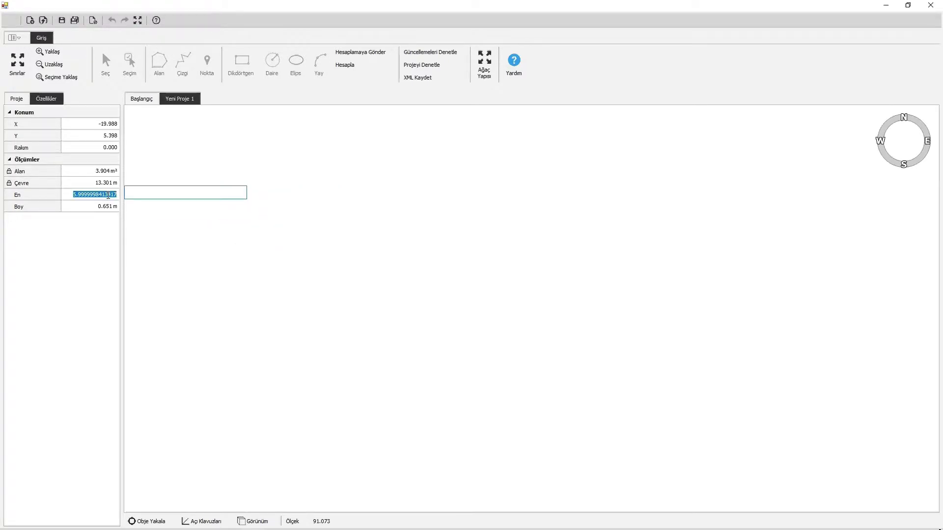
pyautogui.write('20')
pyautogui.click(106, 208)
pyautogui.write('20')
pyautogui.press('Return')
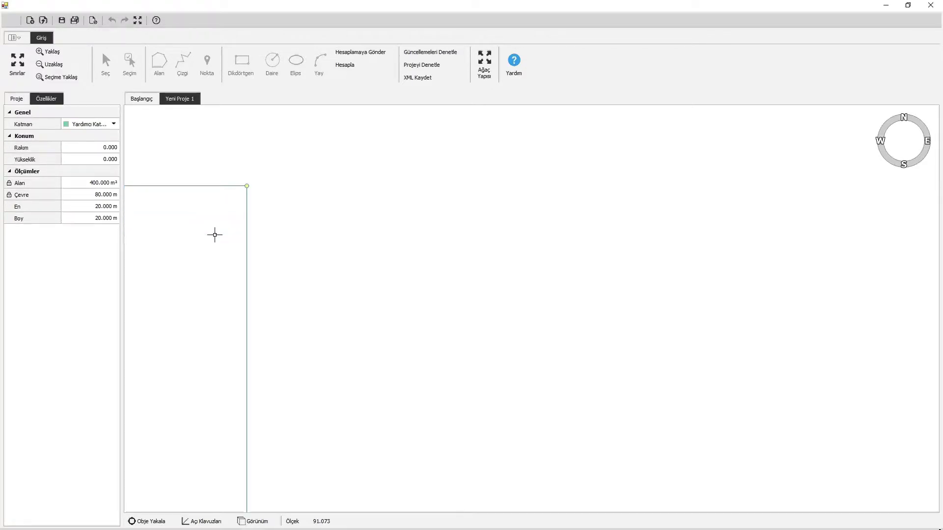
pyautogui.moveTo(361, 278)
pyautogui.mouseDown(button='middle')
pyautogui.moveTo(493, 275)
pyautogui.moveTo(443, 218)
pyautogui.moveTo(427, 214)
pyautogui.mouseUp(button='middle')
pyautogui.scroll(-2, 461, 280)
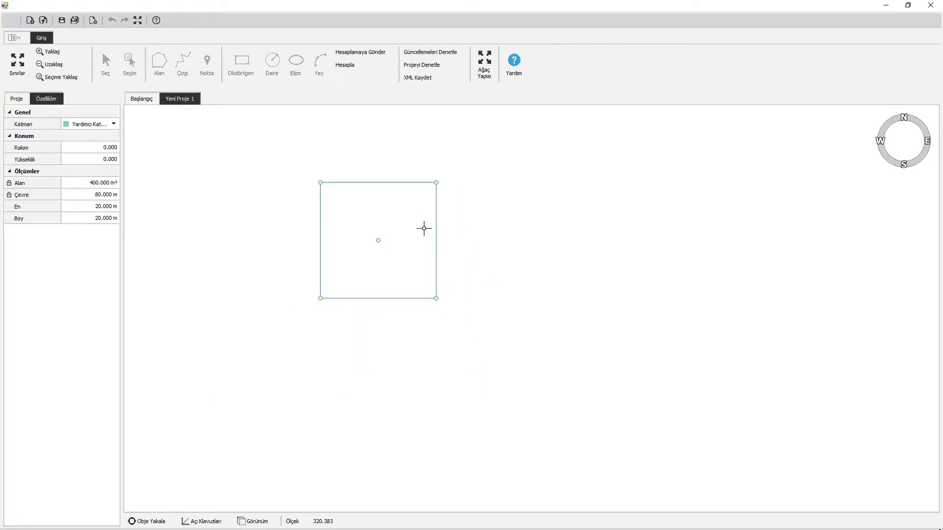
pyautogui.press('Escape')
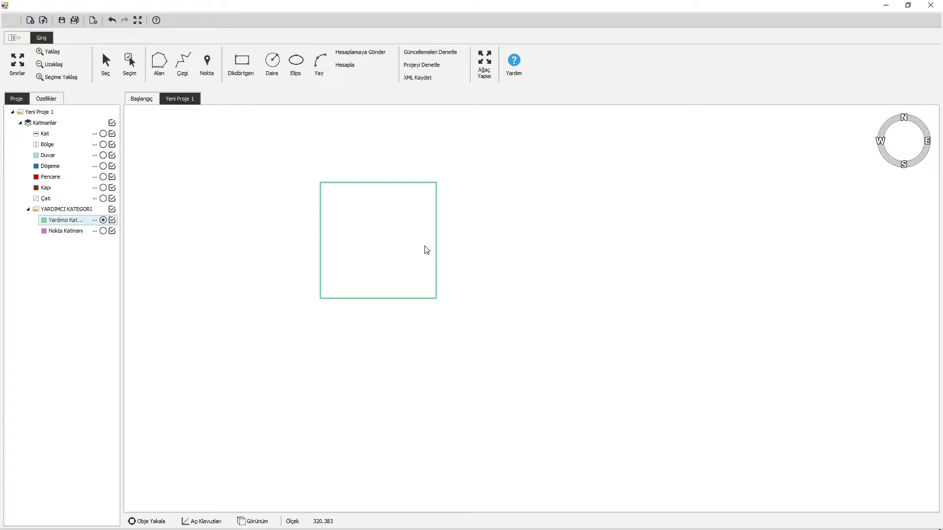
# - On the Nokta Katmanı layer, draw a 12 m line at 0° starting from the square's upper-left corner
pyautogui.click(102, 231)
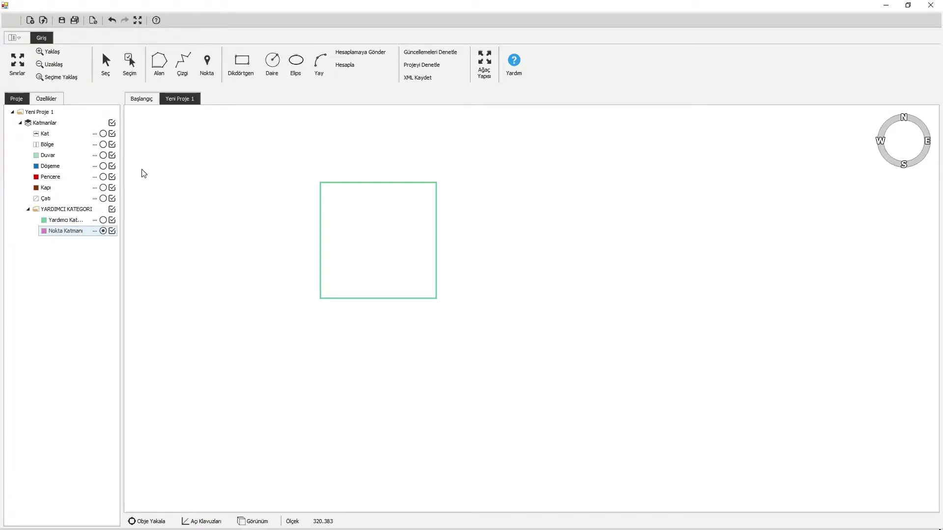
pyautogui.click(184, 74)
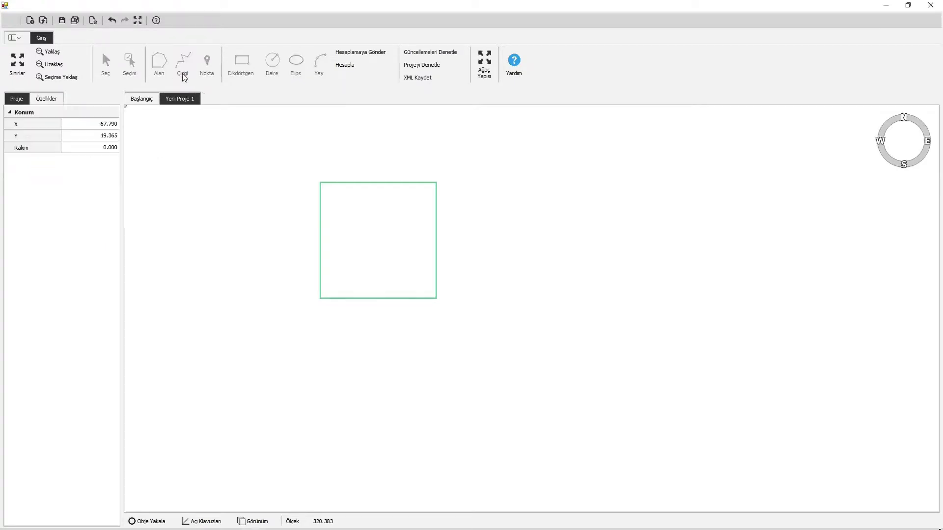
pyautogui.click(321, 183)
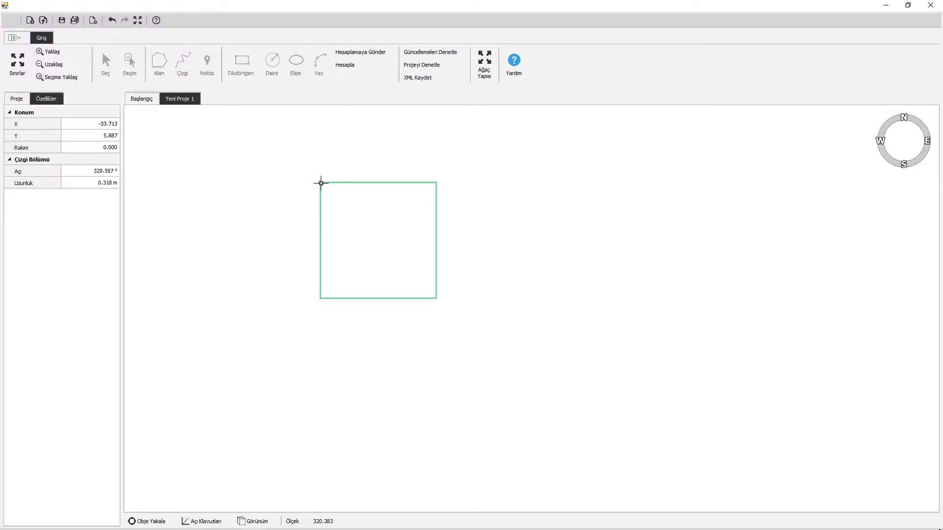
pyautogui.click(109, 171)
pyautogui.write('0')
pyautogui.click(108, 182)
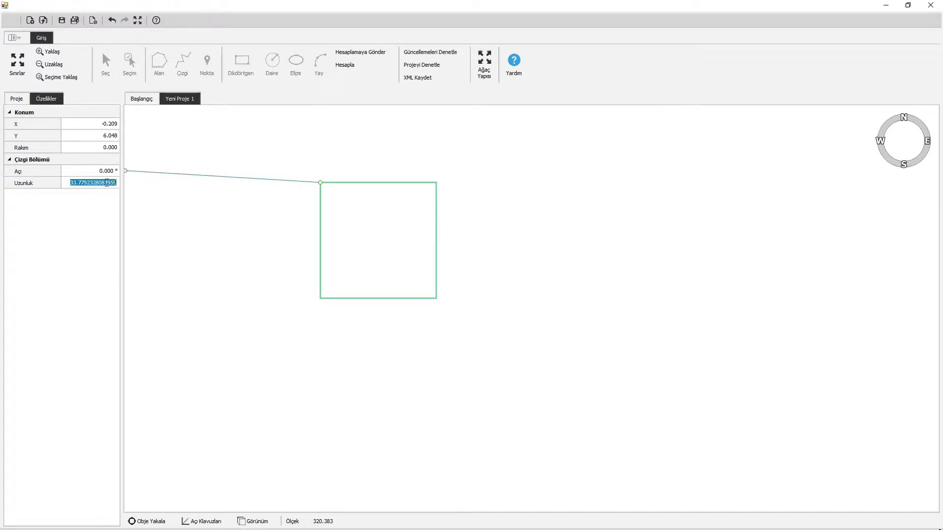
pyautogui.write('12')
pyautogui.press('Return')
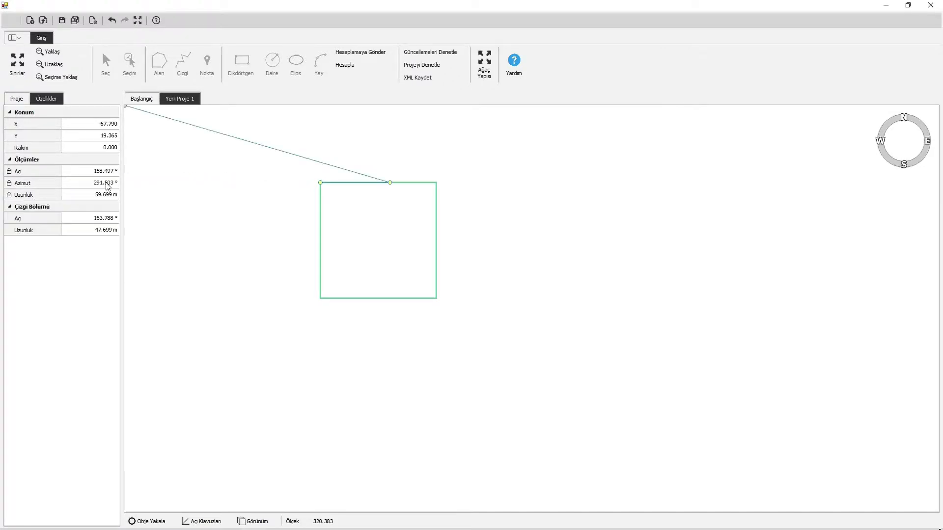
pyautogui.rightClick(217, 267)
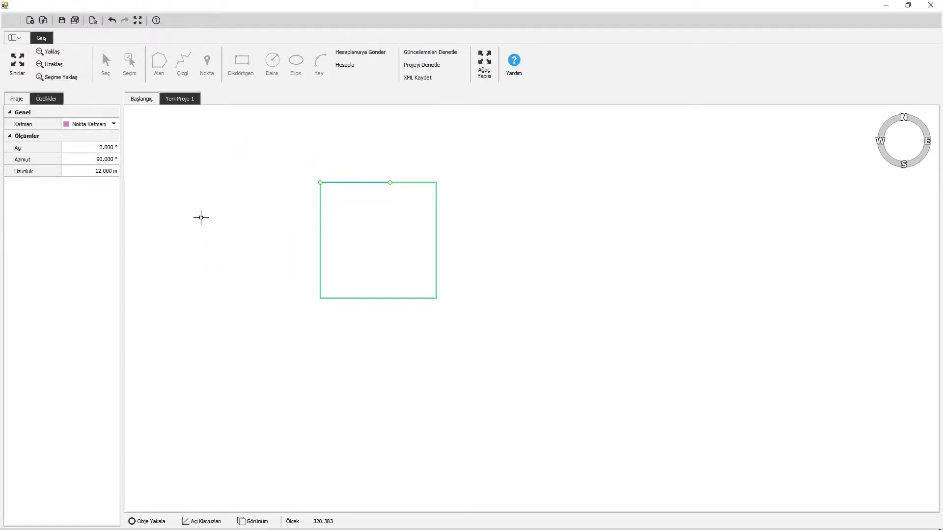
pyautogui.click(202, 218)
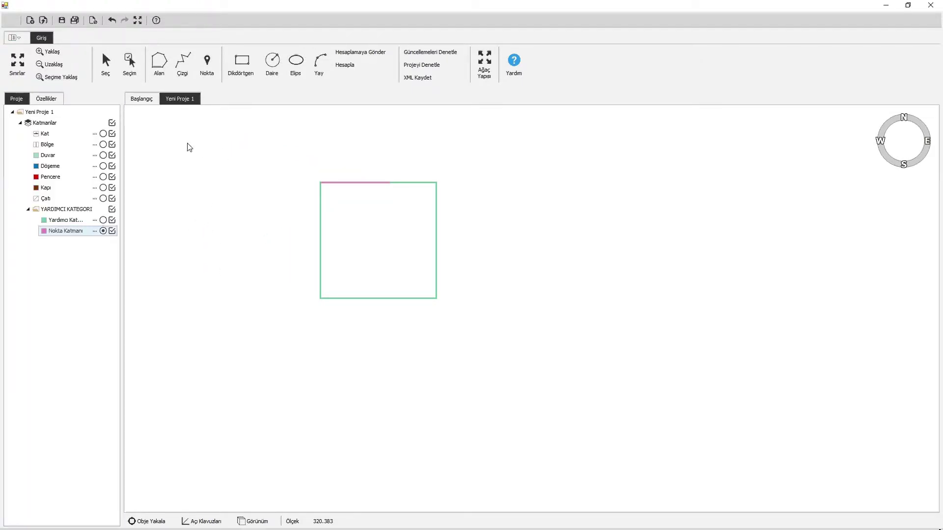
# - Draw a 4 m line at 0° outward from the midpoint of the square's right edge
pyautogui.click(182, 74)
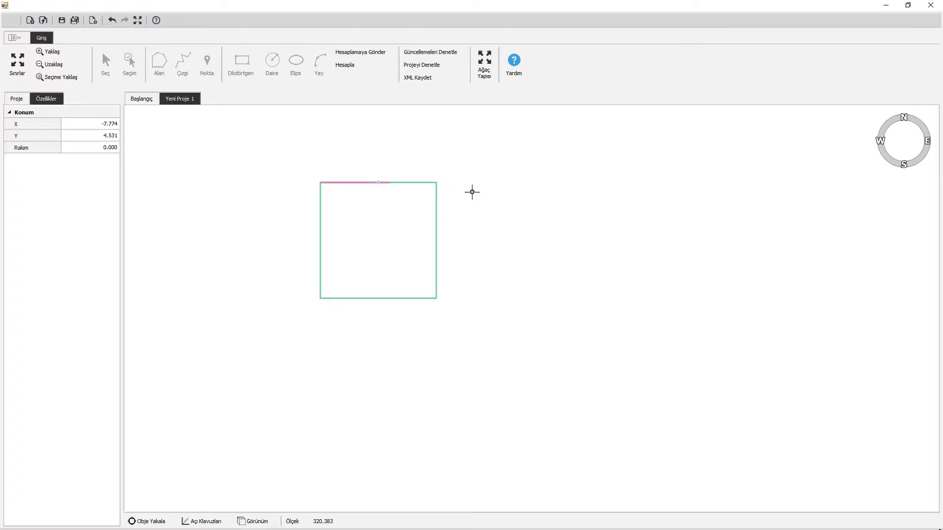
pyautogui.click(436, 241)
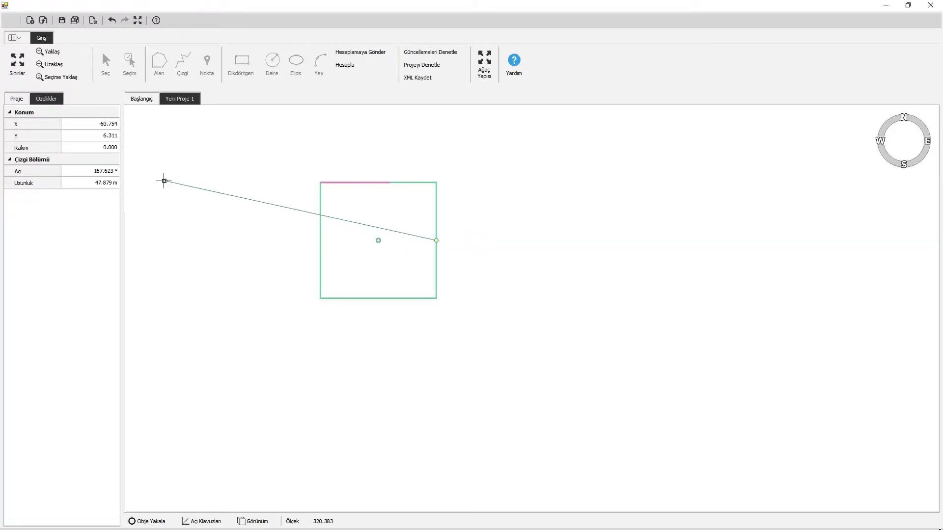
pyautogui.click(109, 171)
pyautogui.write('0')
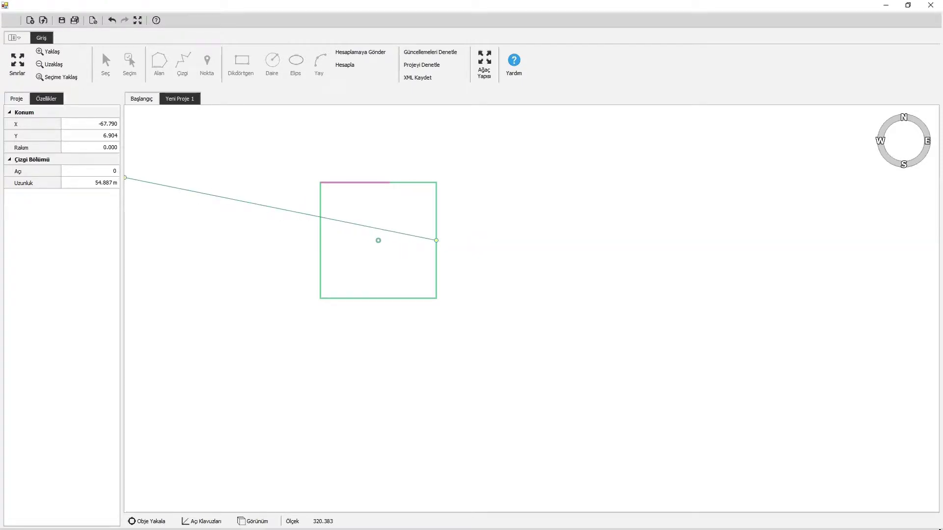
pyautogui.click(107, 183)
pyautogui.write('4')
pyautogui.press('Return')
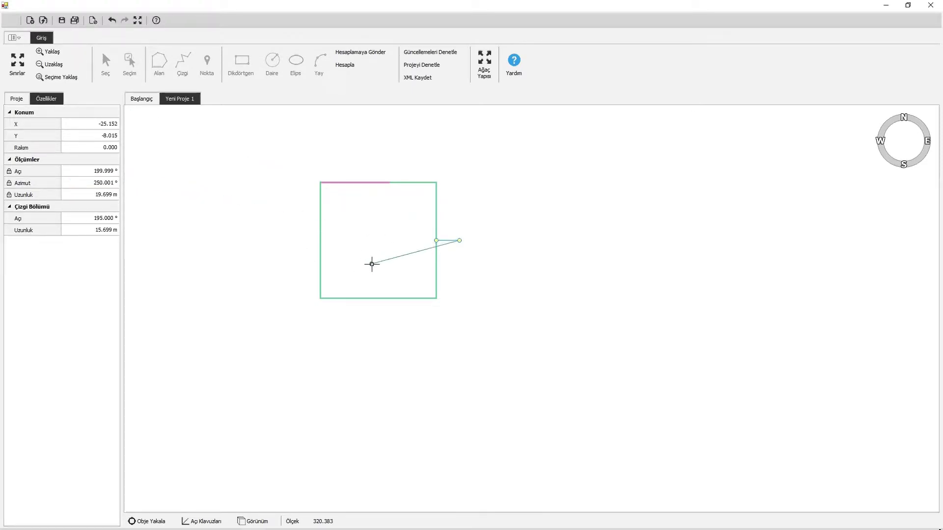
pyautogui.press('Escape')
pyautogui.press('Escape')
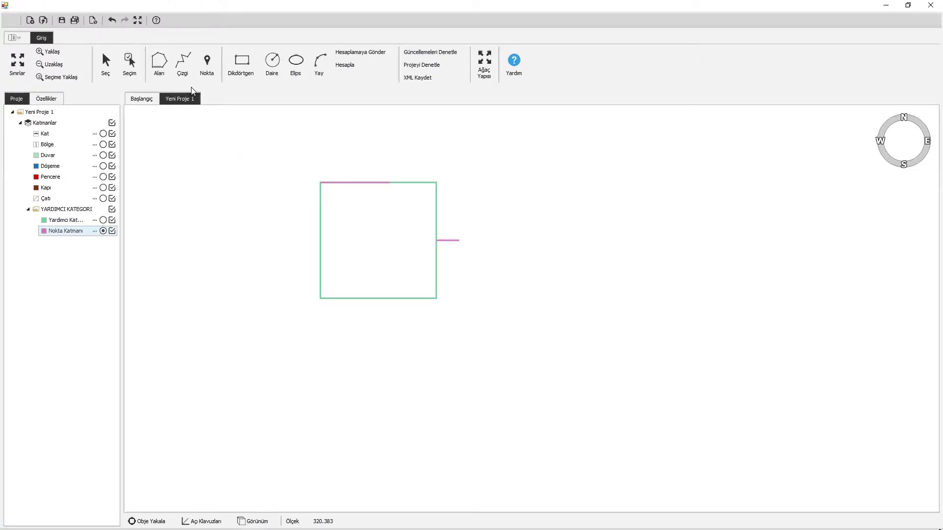
# - Copy the 12 m line from the square's upper-left corner to its lower-left corner
pyautogui.click(130, 74)
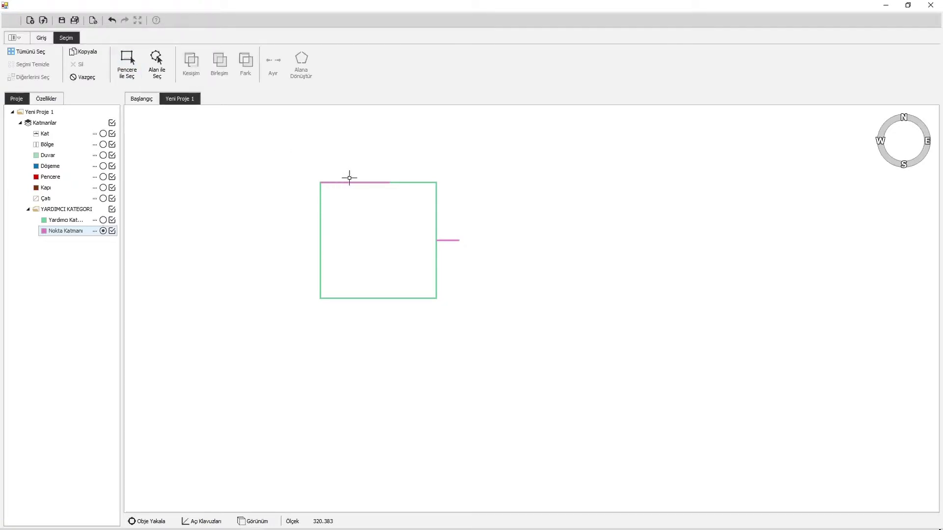
pyautogui.click(84, 52)
pyautogui.click(336, 183)
pyautogui.click(343, 199)
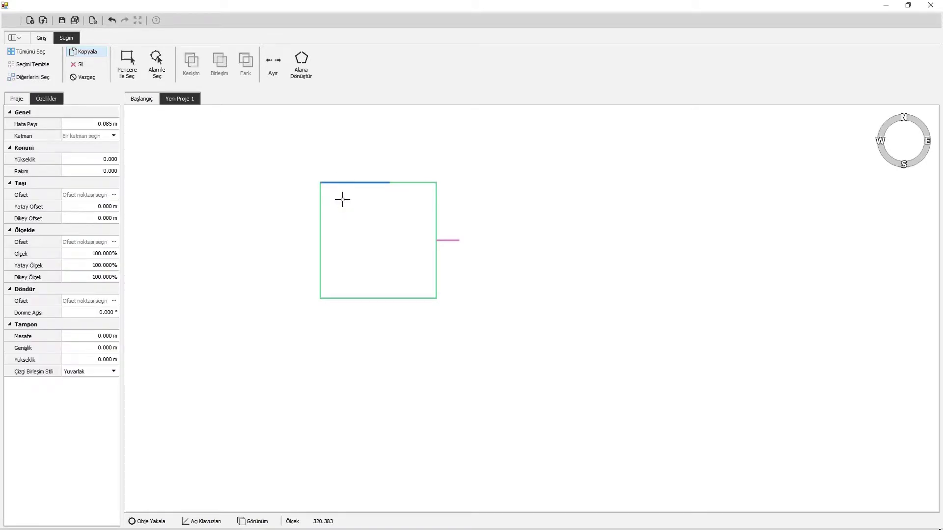
pyautogui.press('Return')
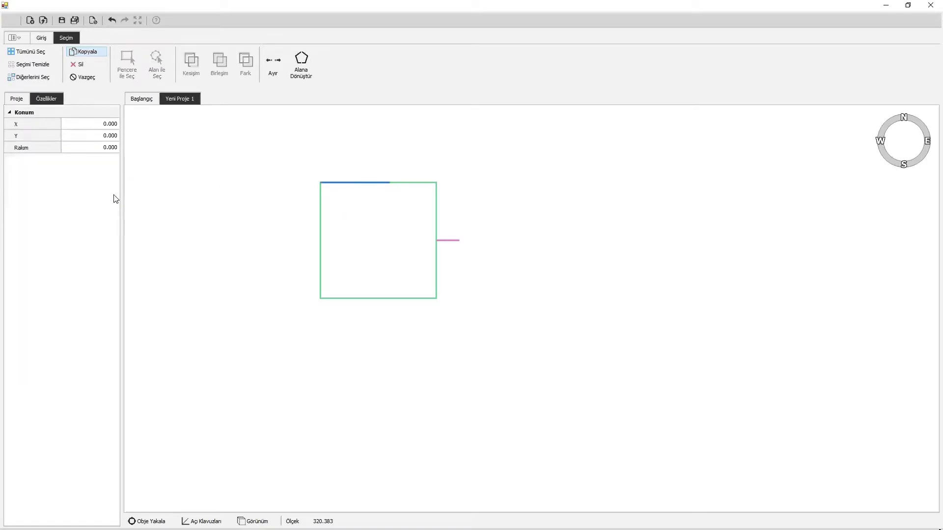
pyautogui.click(320, 182)
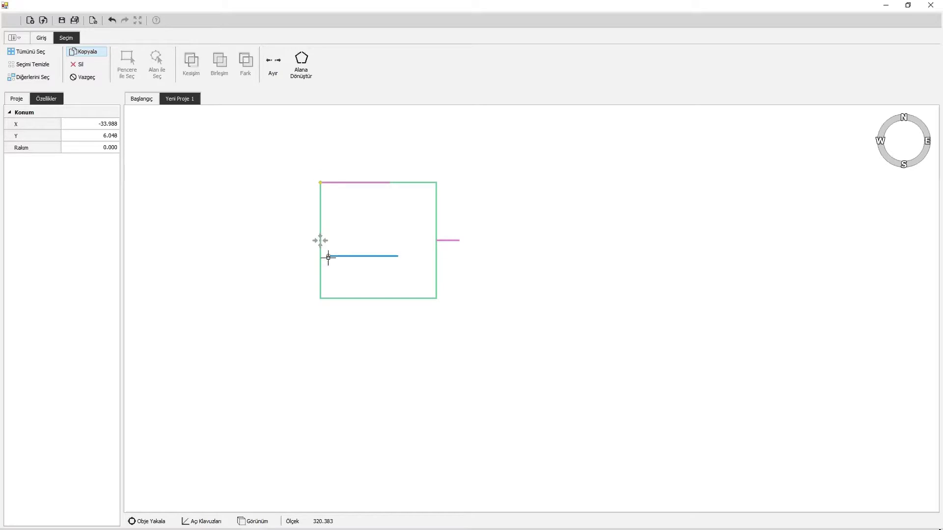
pyautogui.click(320, 298)
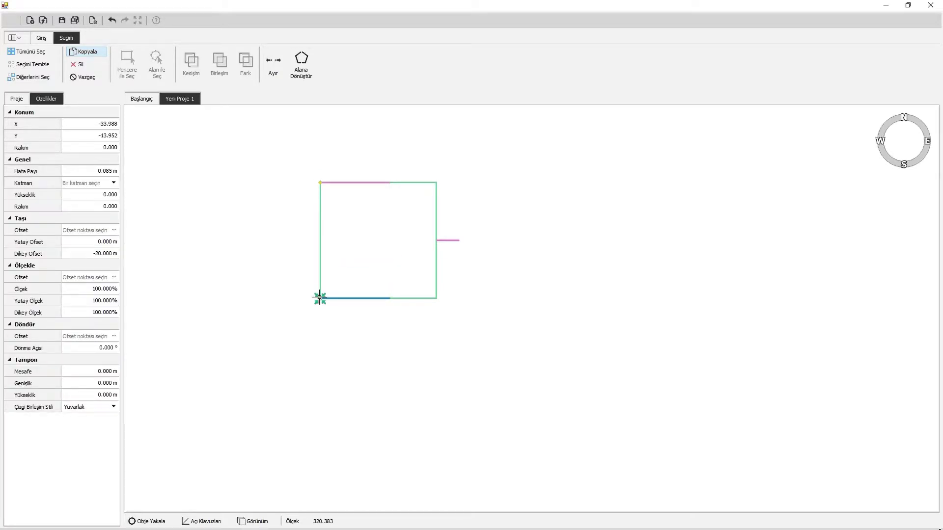
pyautogui.press('Escape')
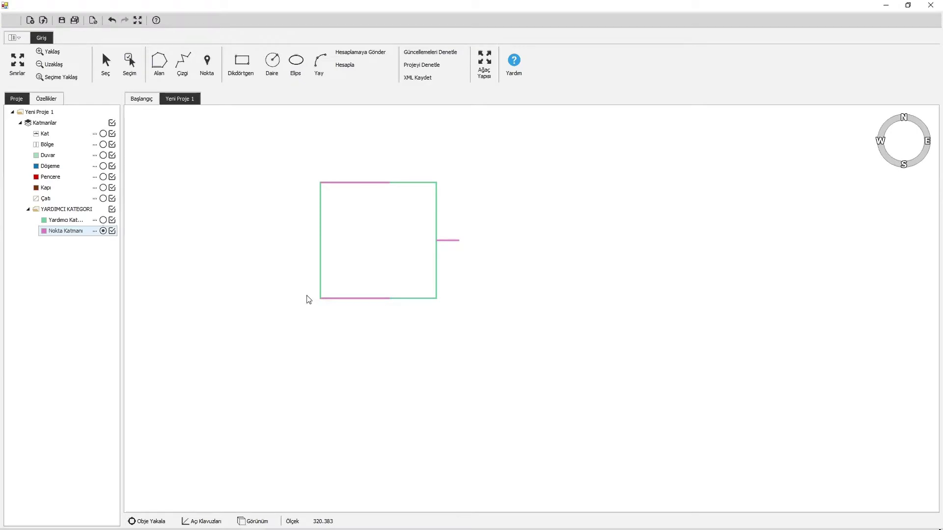
# - Draw a 4 m line at 90° upward from the midpoint of the square's left edge
pyautogui.click(182, 73)
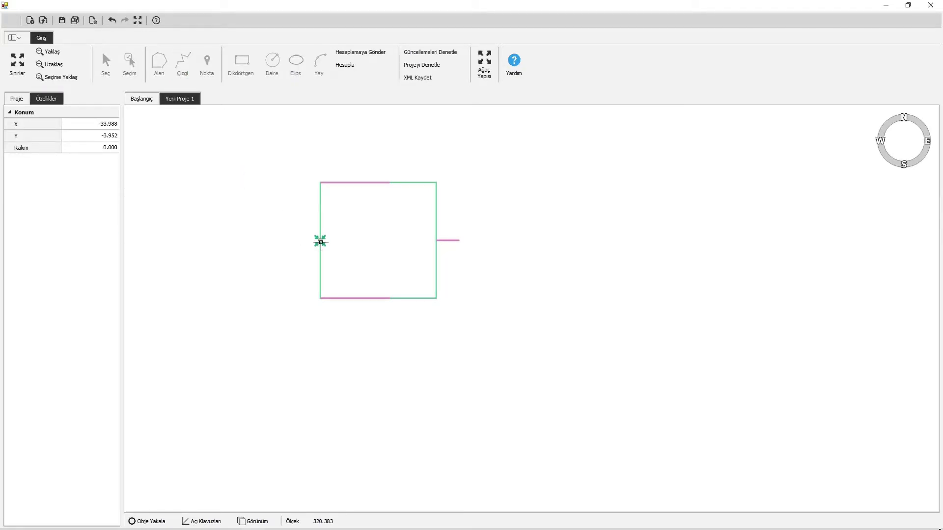
pyautogui.click(320, 241)
pyautogui.click(105, 172)
pyautogui.write('90')
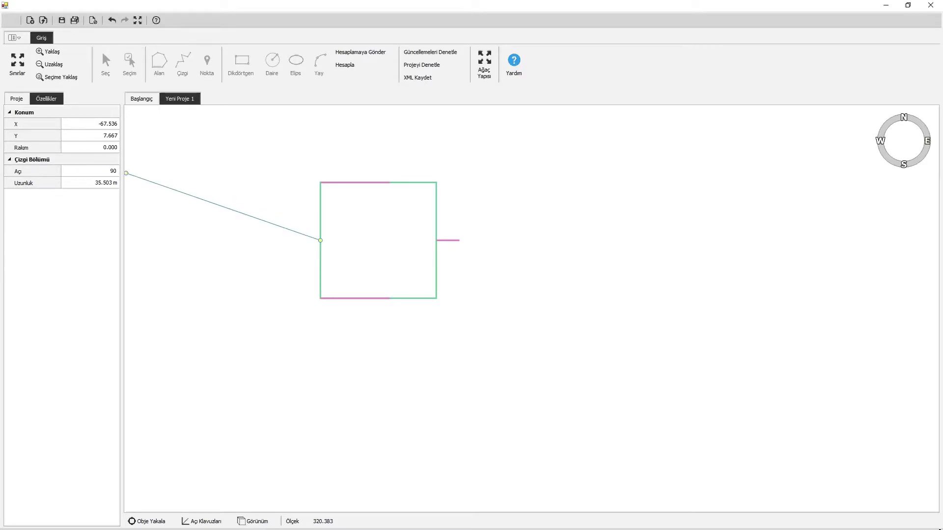
pyautogui.click(110, 183)
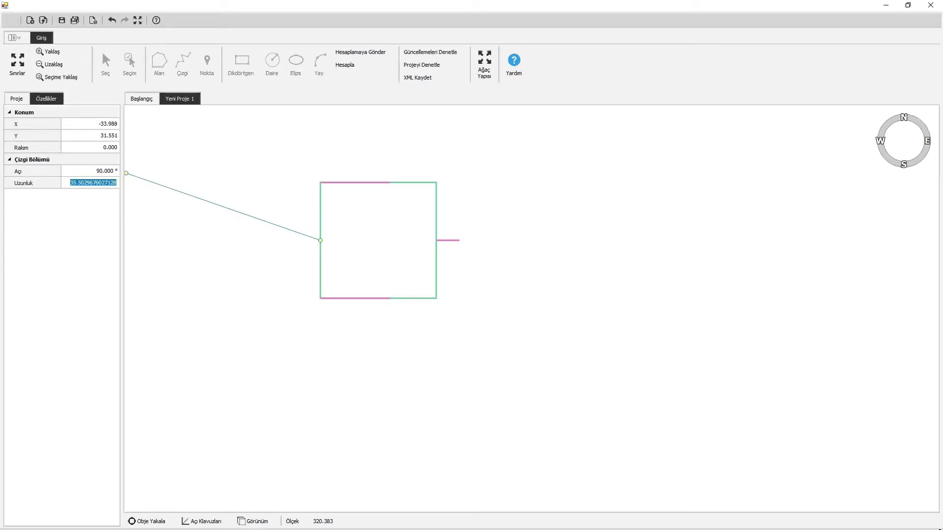
pyautogui.write('4')
pyautogui.press('Return')
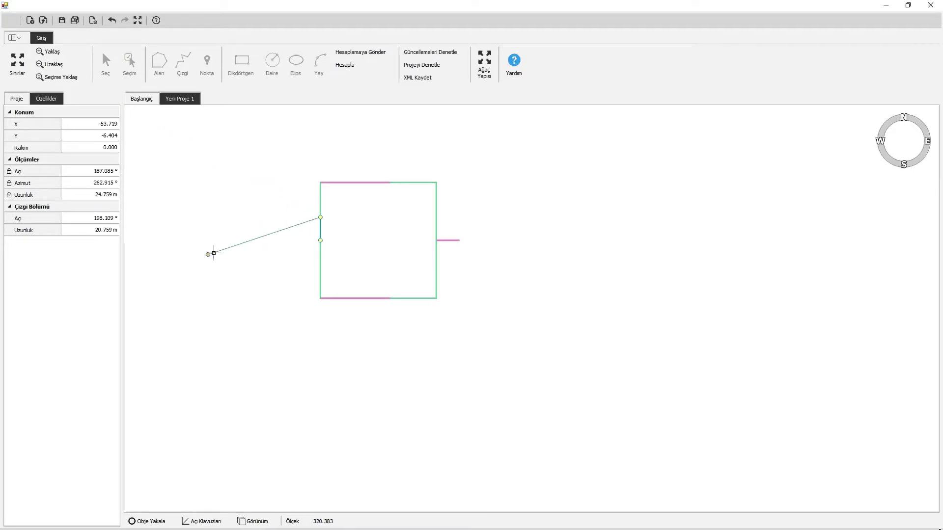
pyautogui.rightClick(243, 239)
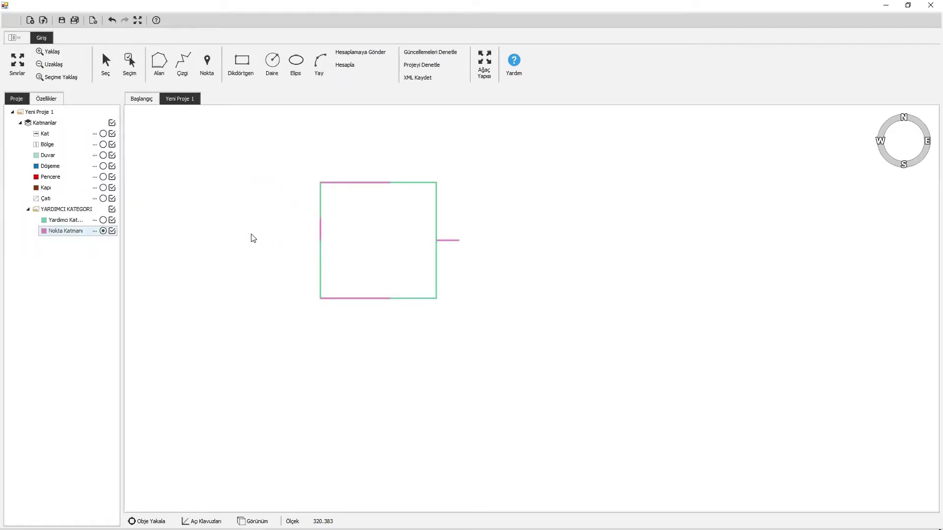
# - Draw a 4 m line at 0° from the midpoint of the square's left edge into the square
pyautogui.click(181, 78)
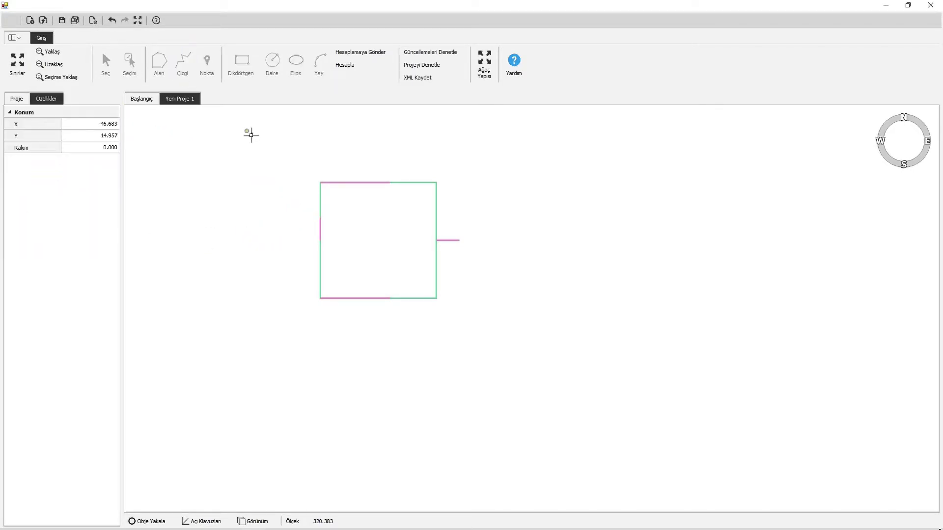
pyautogui.click(320, 241)
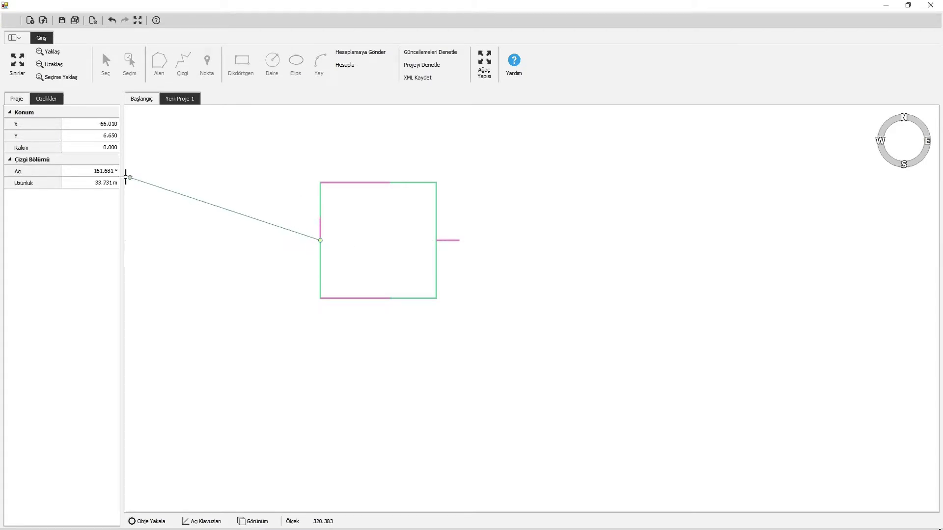
pyautogui.click(104, 171)
pyautogui.write('0')
pyautogui.click(100, 183)
pyautogui.write('4')
pyautogui.press('Return')
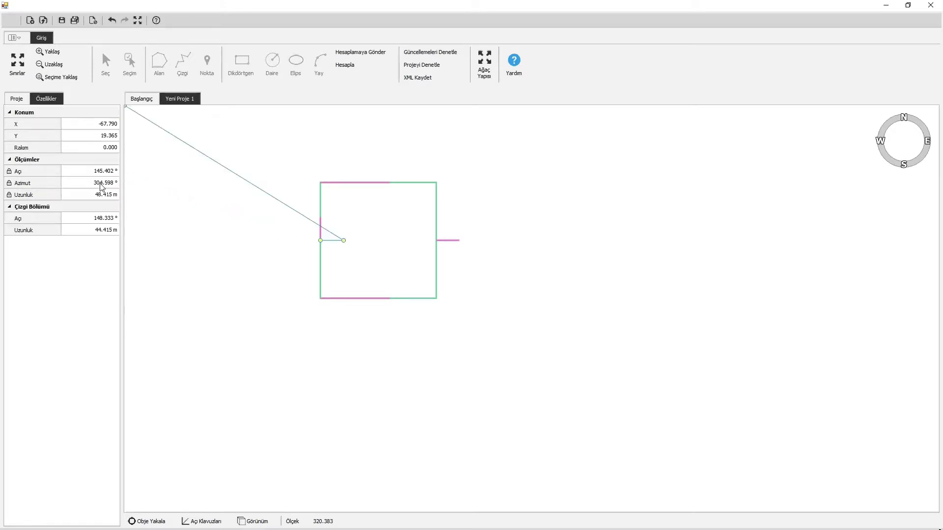
pyautogui.press('Escape')
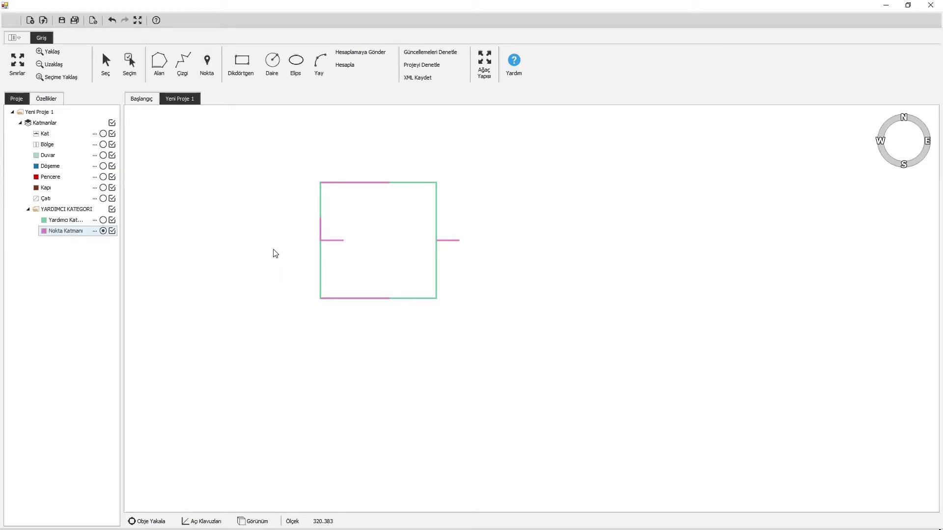
# - Draw a 4 m line at 270° downward from the midpoint of the square's left edge
pyautogui.click(188, 71)
pyautogui.click(320, 241)
pyautogui.click(127, 191)
pyautogui.click(108, 170)
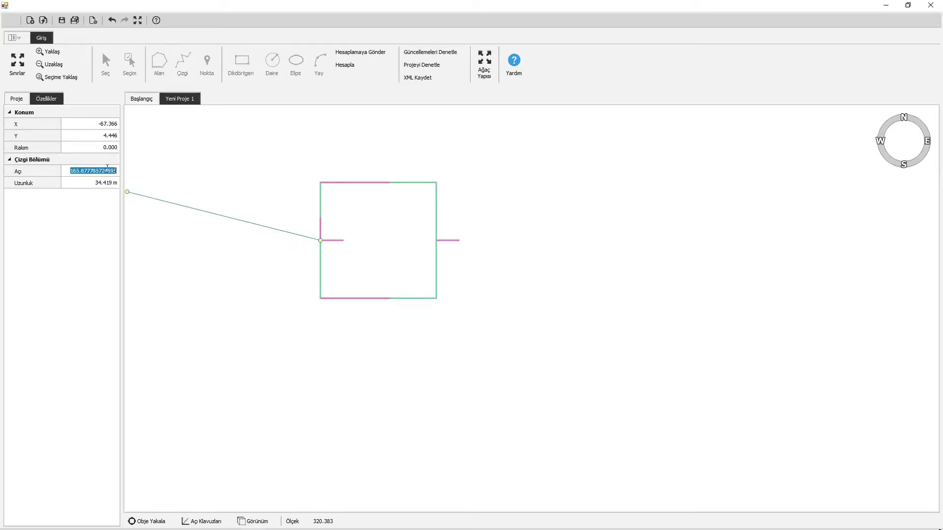
pyautogui.write('270')
pyautogui.click(100, 183)
pyautogui.write('4')
pyautogui.press('Return')
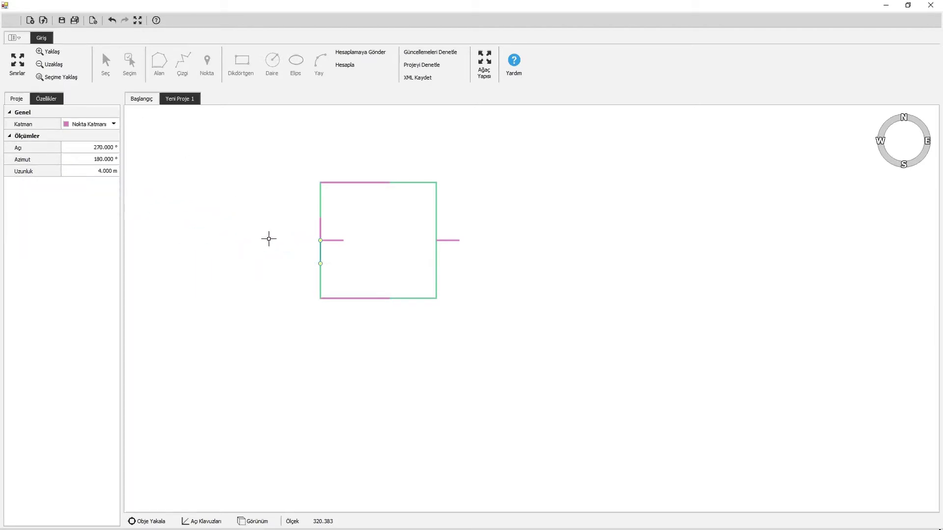
pyautogui.press('Escape')
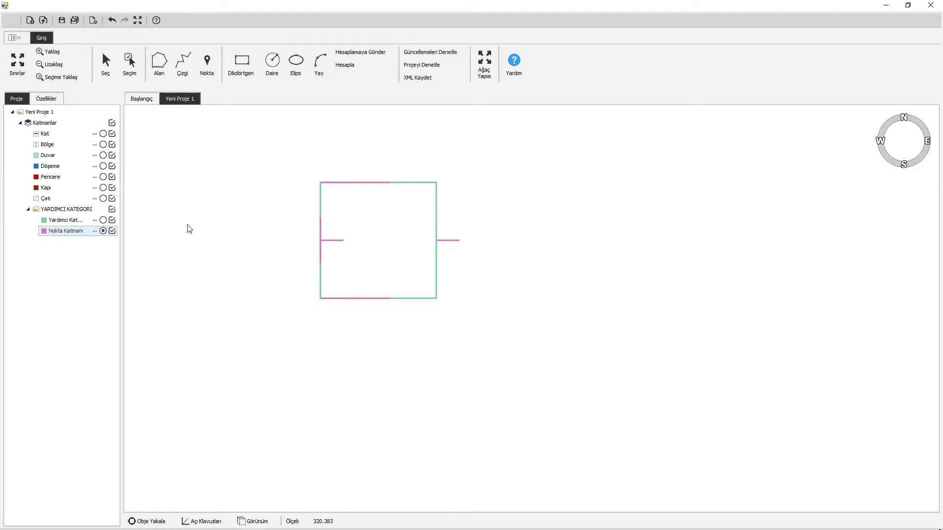
# - On the Yardımcı Katman layer, draw a circle of 4 m radius centred on the inner end of the upper 12 m line
pyautogui.click(103, 221)
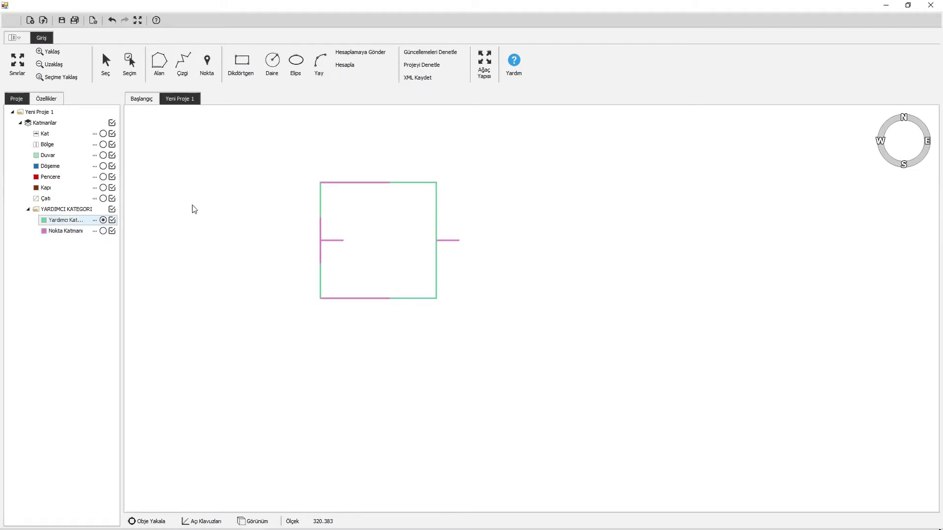
pyautogui.click(272, 60)
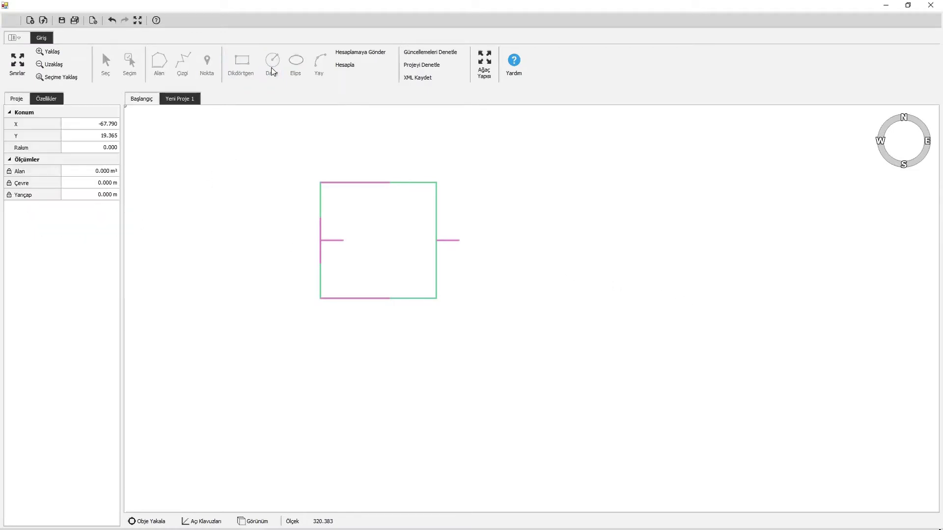
pyautogui.click(390, 183)
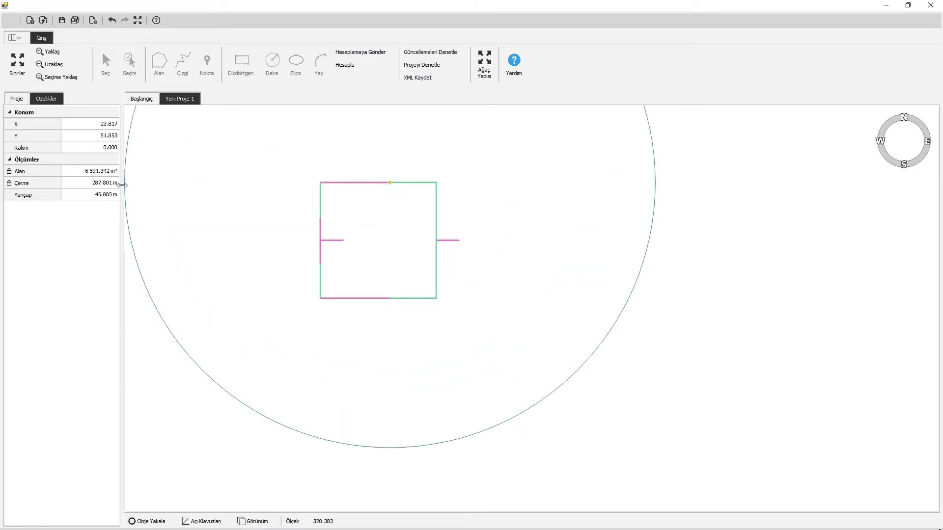
pyautogui.click(99, 195)
pyautogui.write('4')
pyautogui.press('Return')
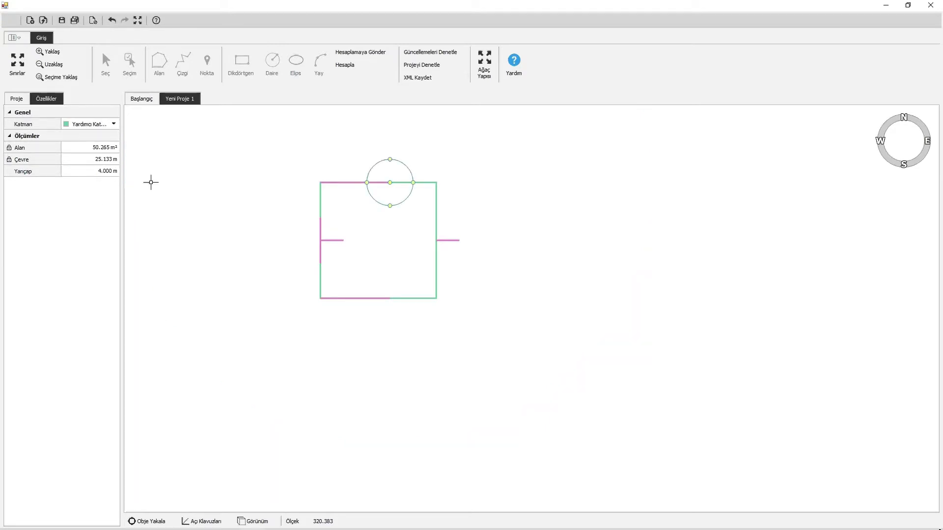
pyautogui.press('Escape')
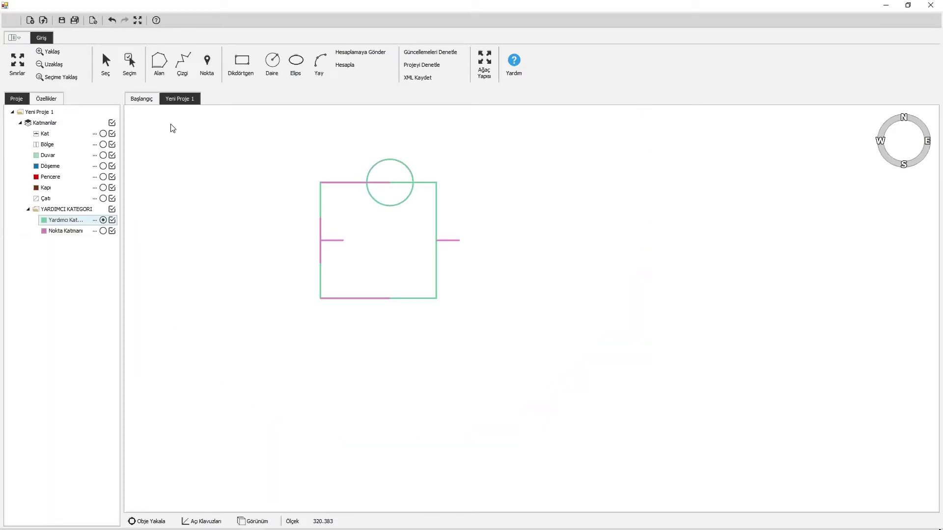
# - Draw a second circle of 4 m radius centred on the inner end of the lower 12 m line
pyautogui.click(273, 64)
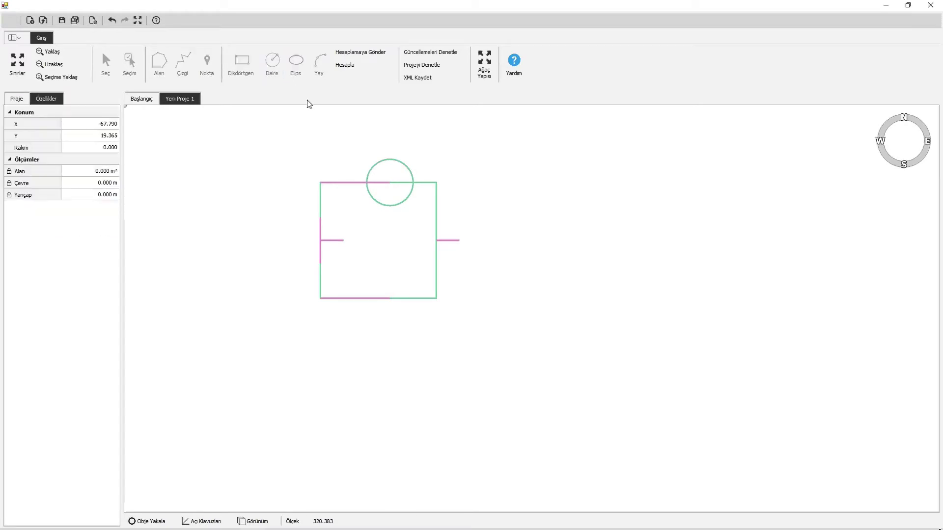
pyautogui.click(389, 299)
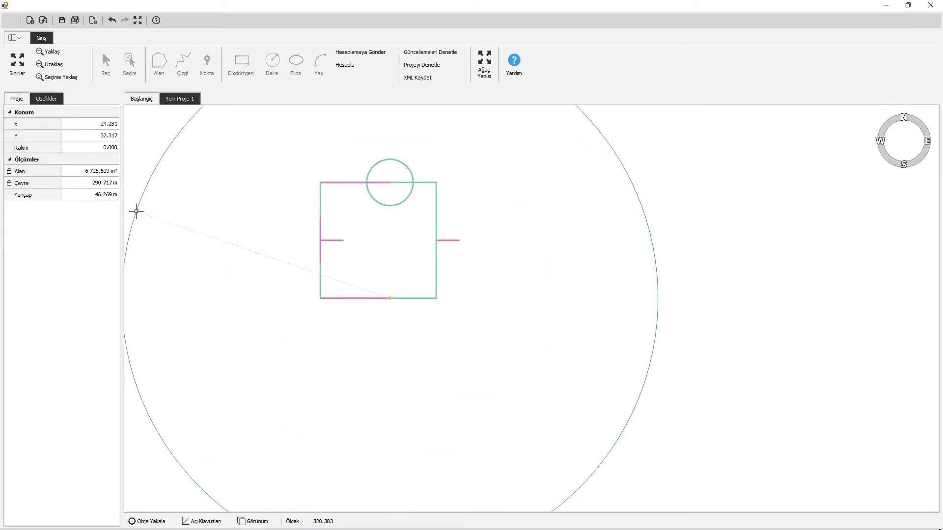
pyautogui.click(100, 195)
pyautogui.write('4')
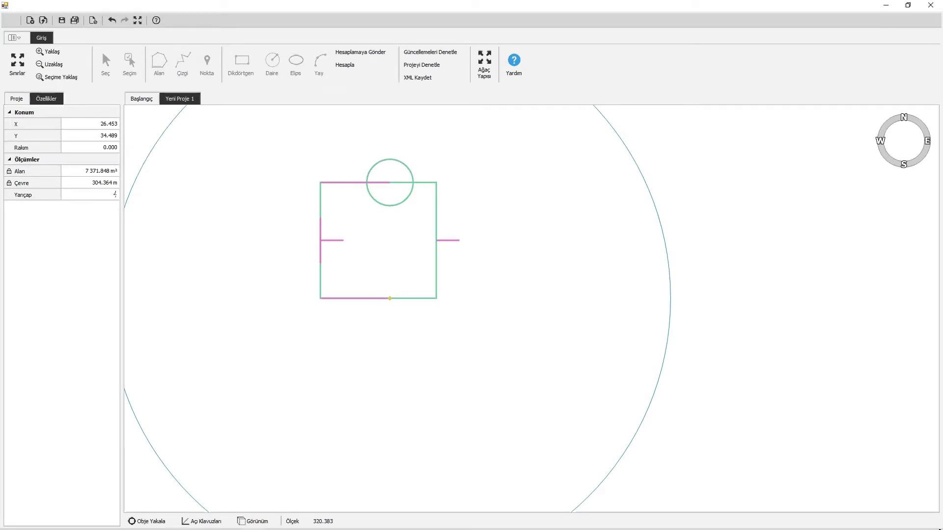
pyautogui.press('Return')
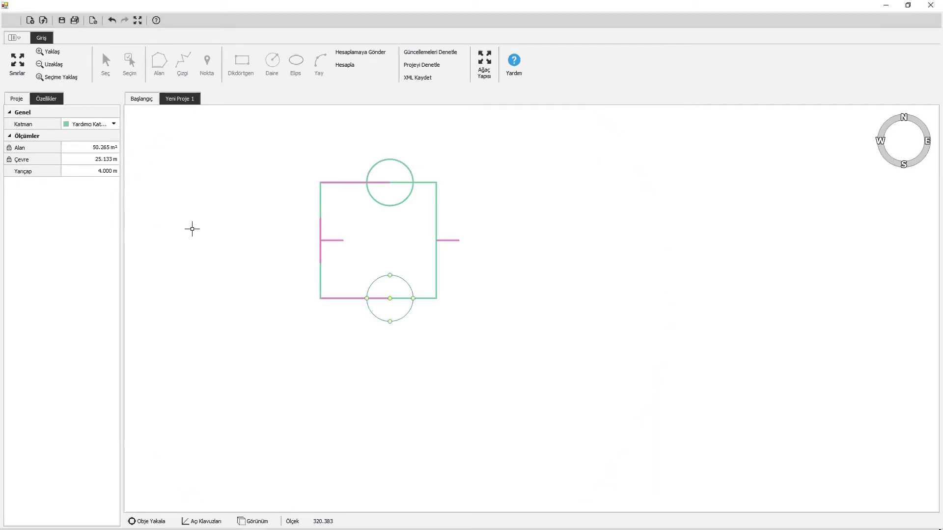
pyautogui.press('Escape')
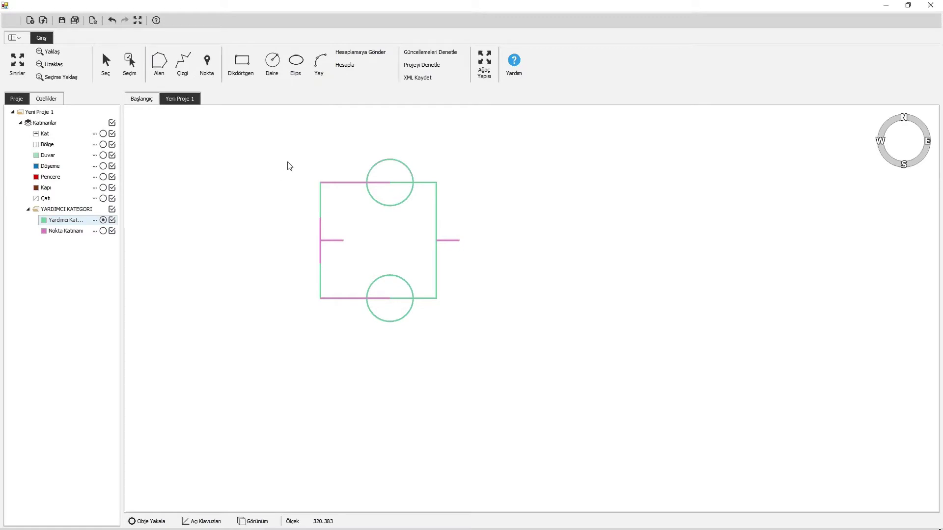
# - Draw an arc between the square's two right corners, passing through the outer end of the 4 m reference line
pyautogui.click(319, 72)
pyautogui.click(437, 191)
pyautogui.click(436, 298)
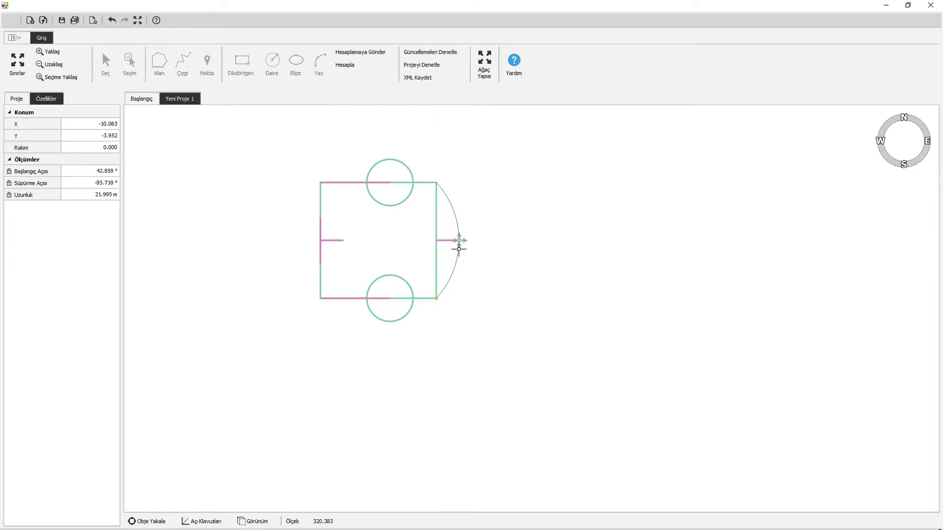
pyautogui.click(461, 240)
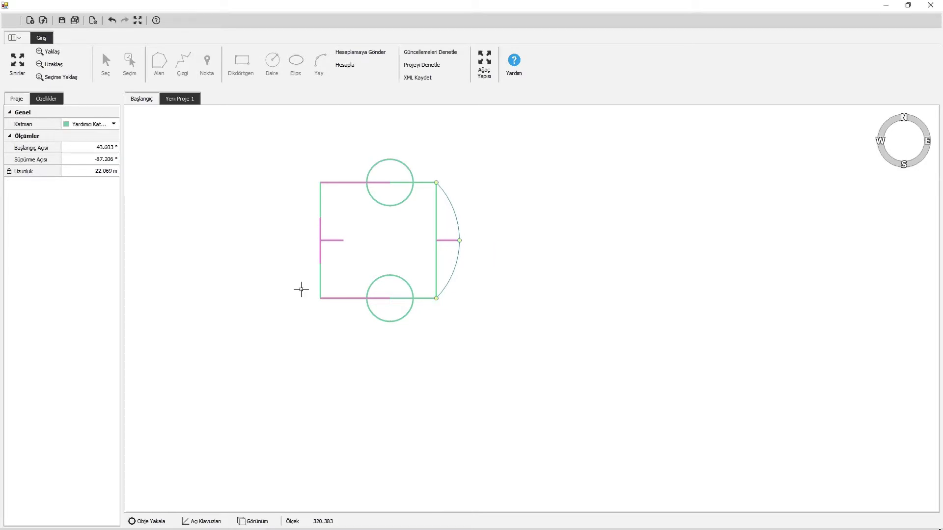
pyautogui.press('Escape')
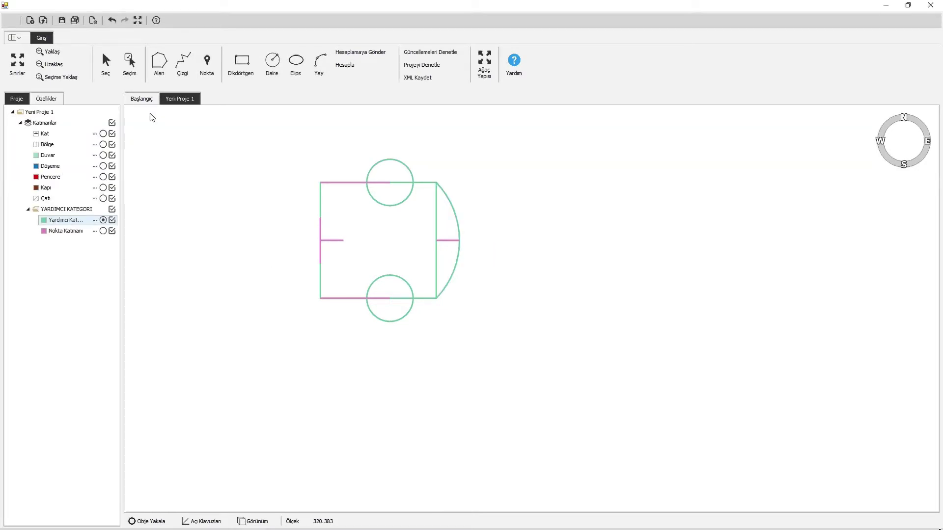
# - Draw a V-shaped polyline on the square's left side through the free ends of the three 4 m reference lines
pyautogui.click(183, 67)
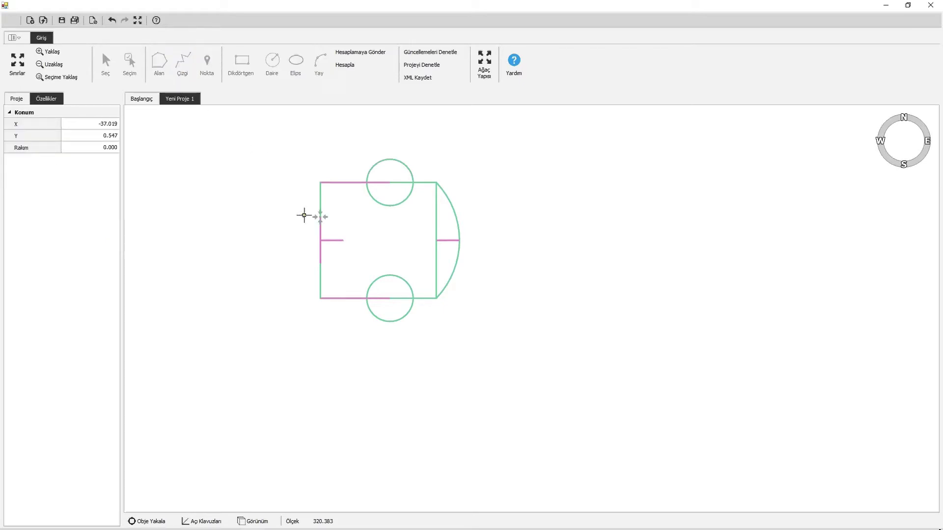
pyautogui.click(320, 217)
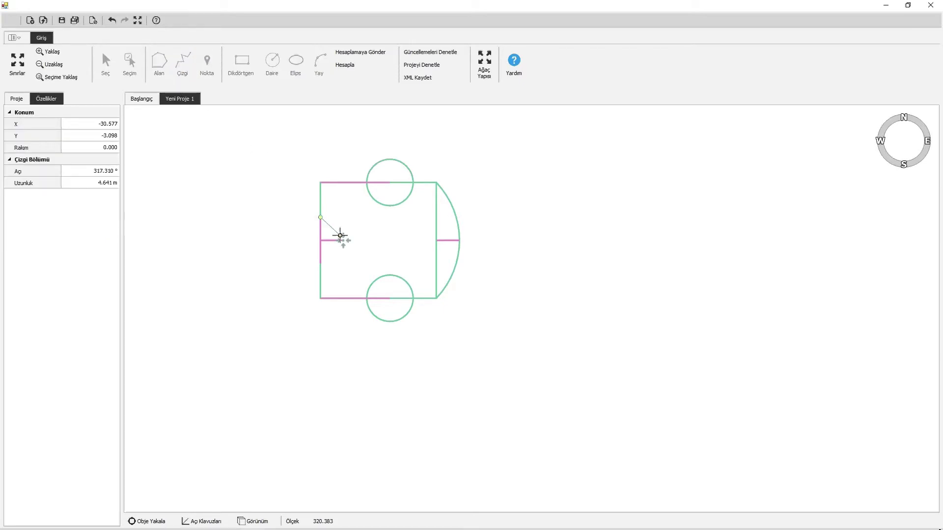
pyautogui.click(344, 240)
pyautogui.click(321, 264)
pyautogui.rightClick(502, 278)
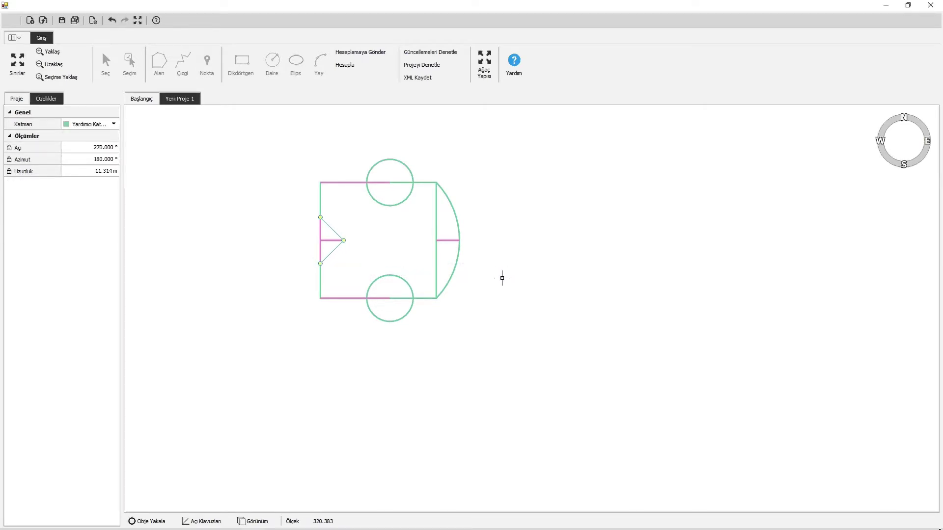
pyautogui.press('Escape')
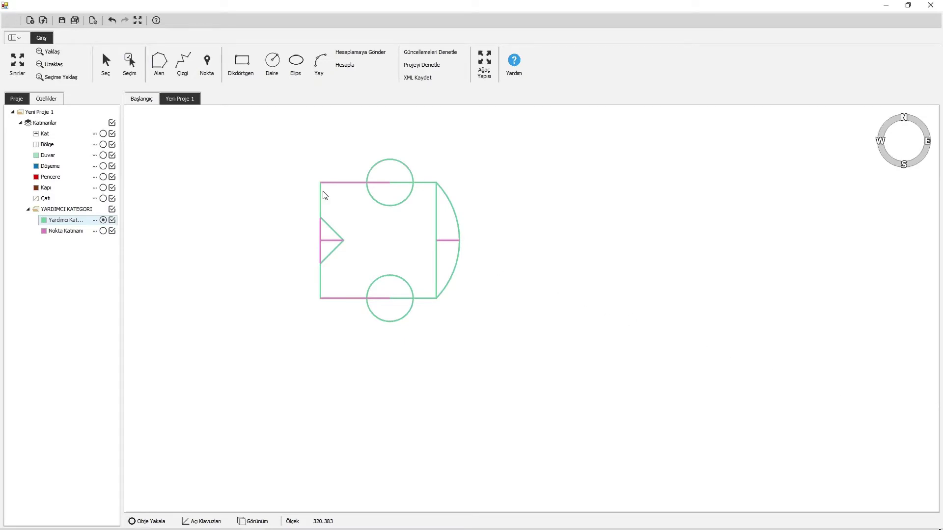
# - Select all the pink Nokta Katmanı reference lines on and around the square and delete them
pyautogui.click(129, 62)
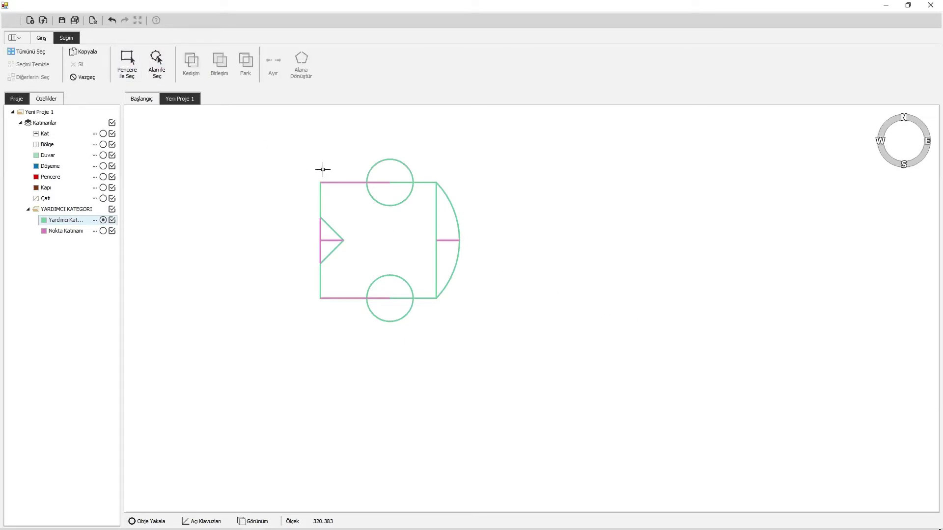
pyautogui.click(341, 182)
pyautogui.click(358, 200)
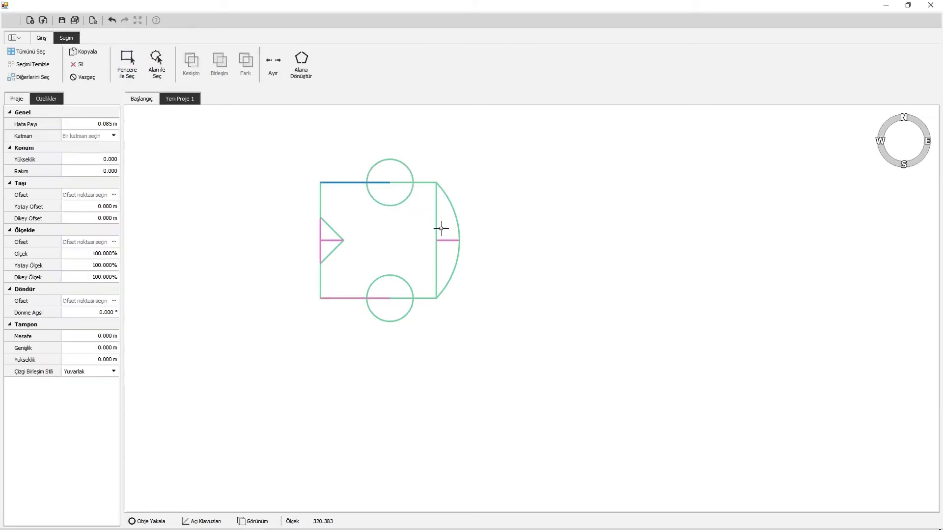
pyautogui.click(446, 240)
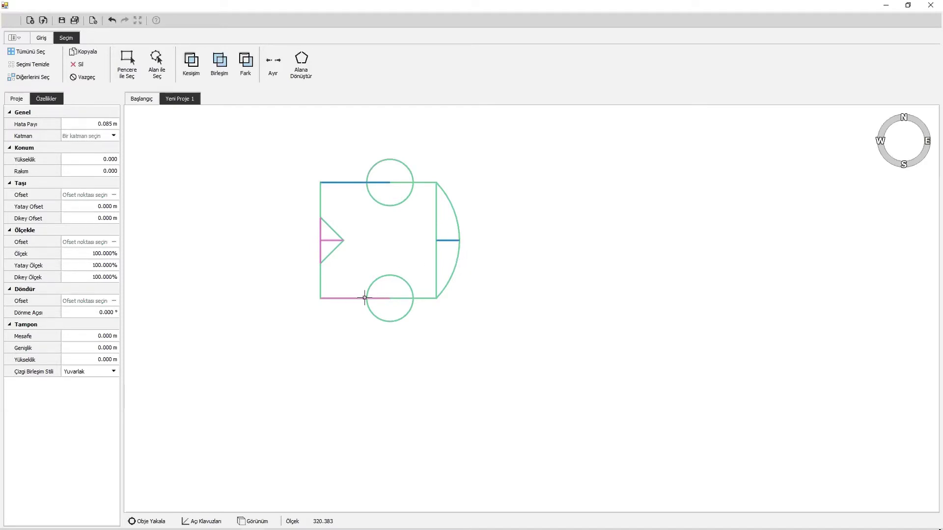
pyautogui.click(355, 299)
pyautogui.click(366, 317)
pyautogui.click(328, 240)
pyautogui.click(347, 258)
pyautogui.click(320, 233)
pyautogui.click(344, 251)
pyautogui.click(320, 249)
pyautogui.click(335, 269)
pyautogui.click(83, 65)
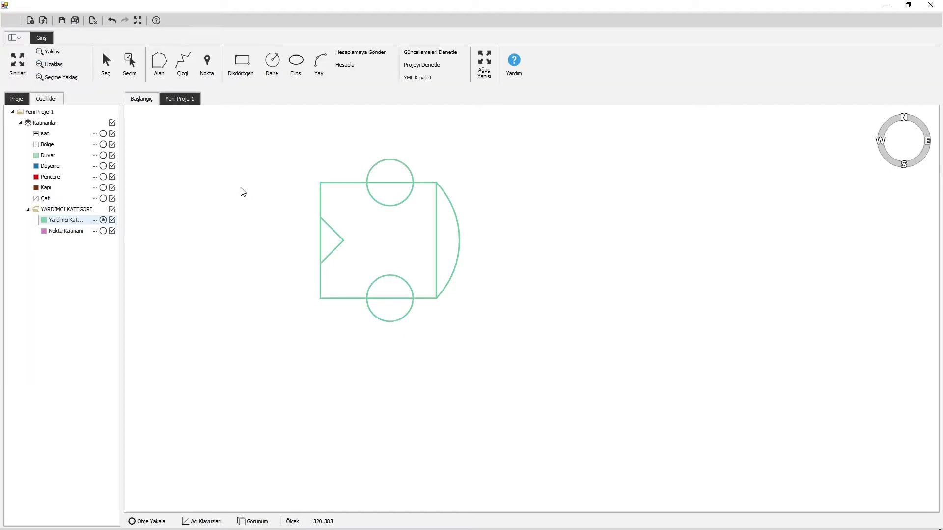
# - Subtract the upper circle from the square with the difference operation (Fark)
pyautogui.click(130, 63)
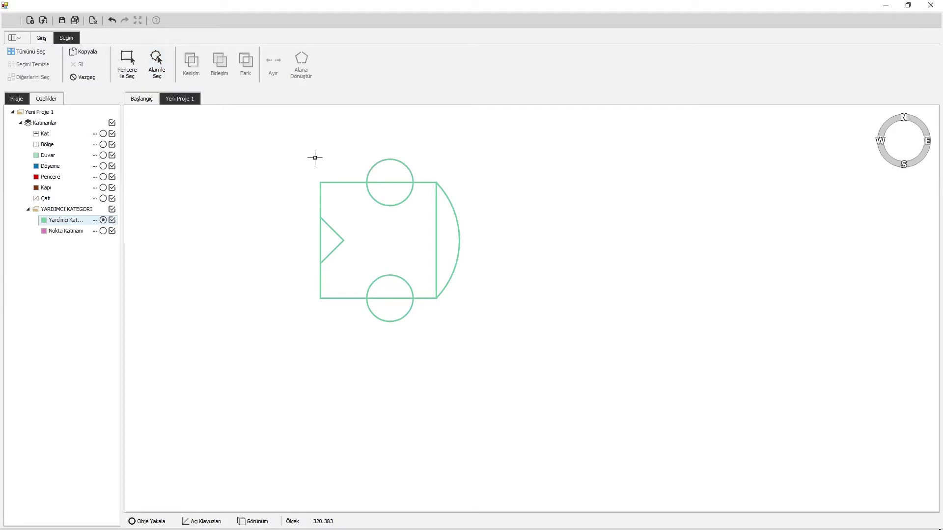
pyautogui.click(381, 161)
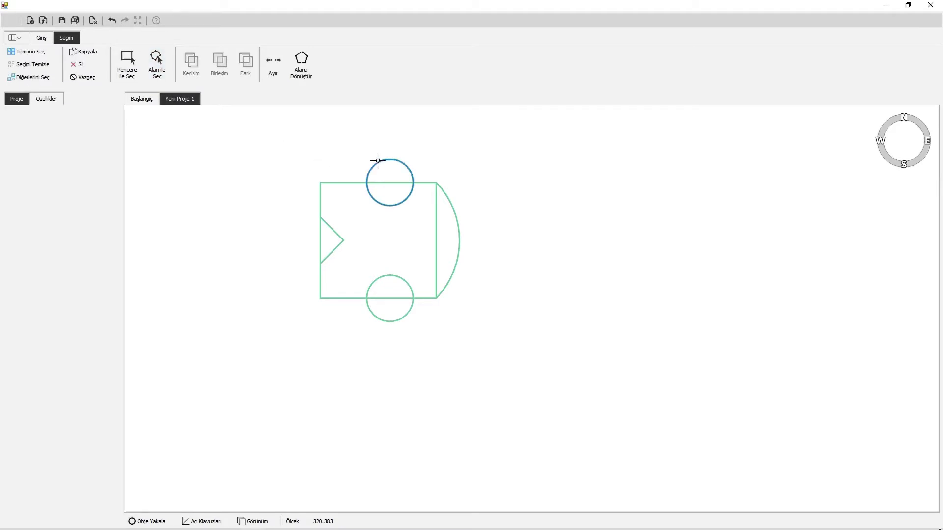
pyautogui.click(350, 183)
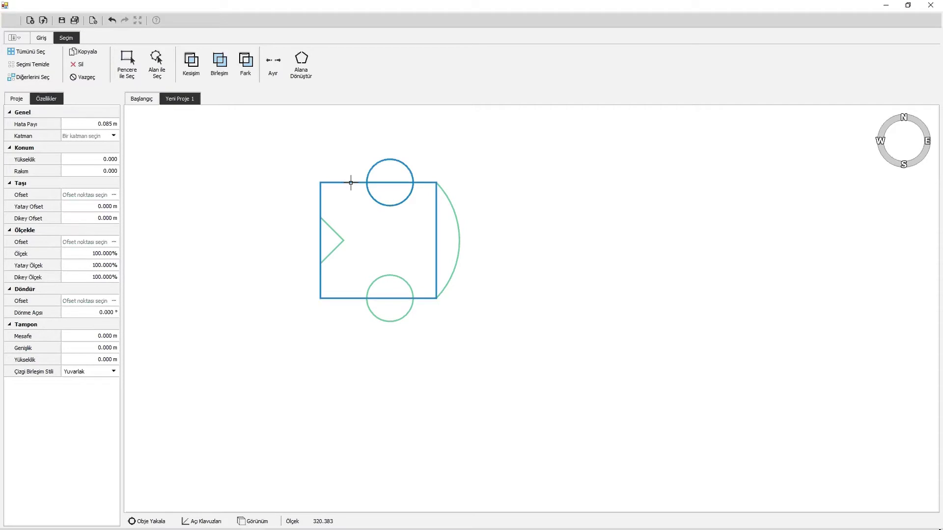
pyautogui.click(247, 73)
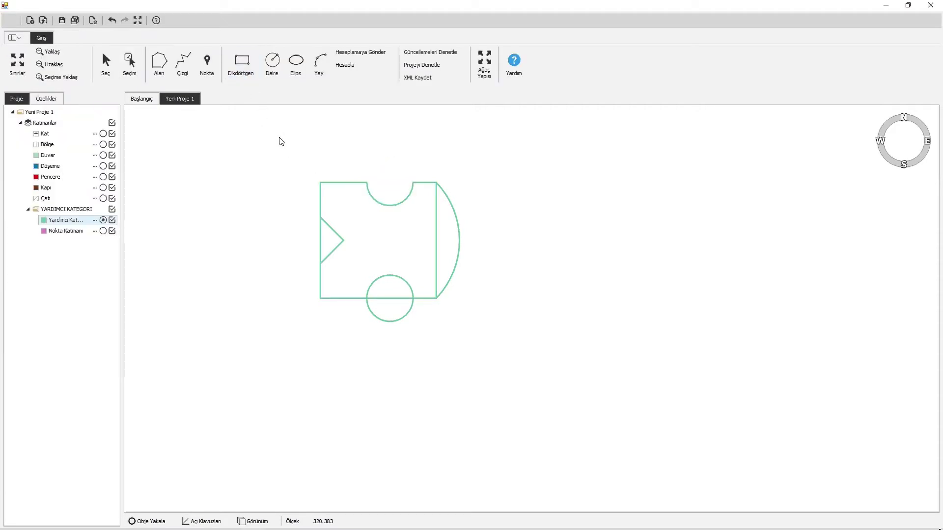
# - Subtract the lower circle, Yardımcı Katman - 3, from the square outline with the difference operation (Fark)
pyautogui.click(129, 65)
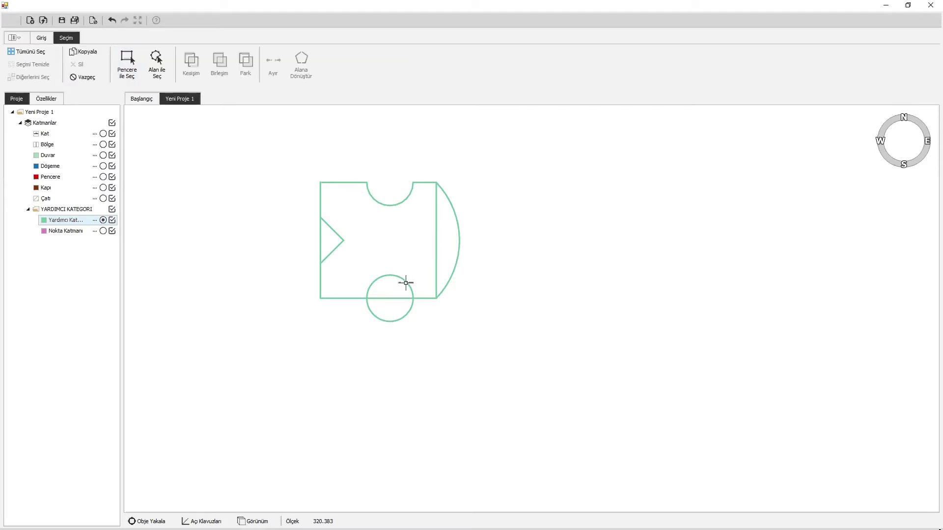
pyautogui.click(406, 282)
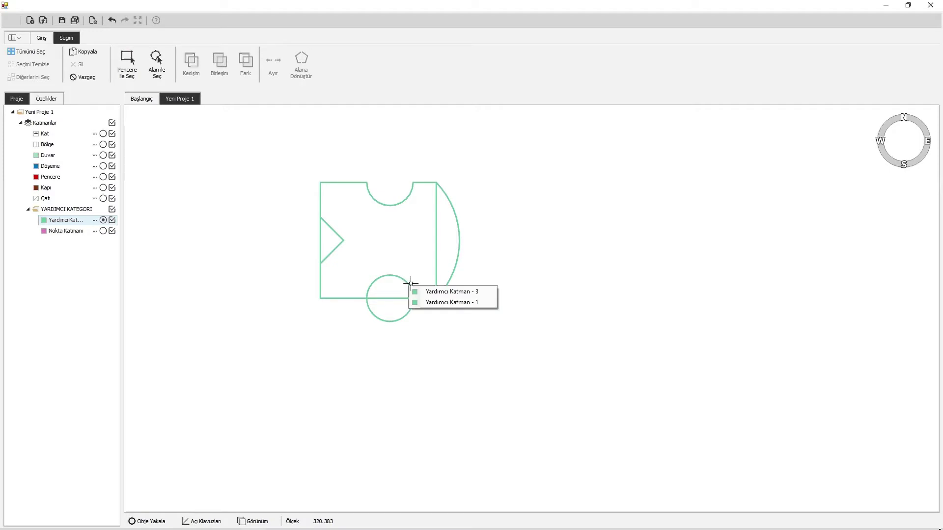
pyautogui.click(420, 292)
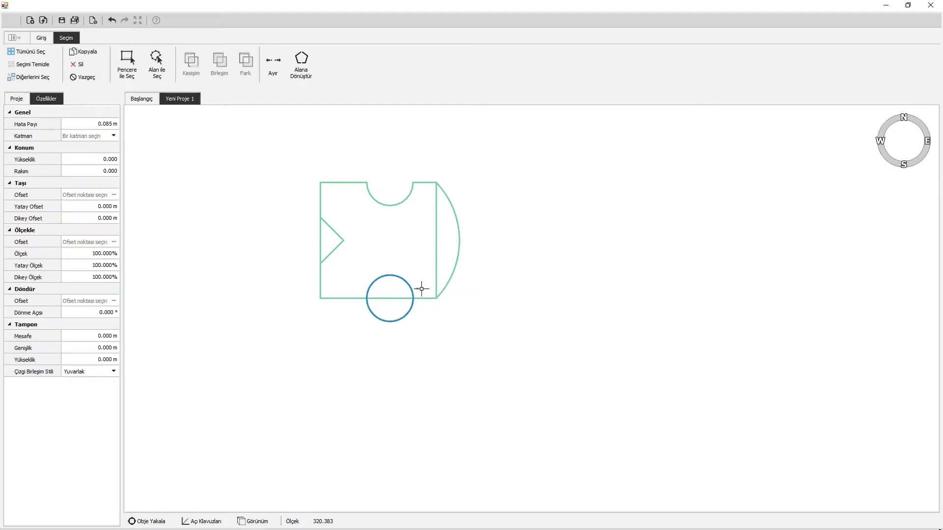
pyautogui.click(437, 278)
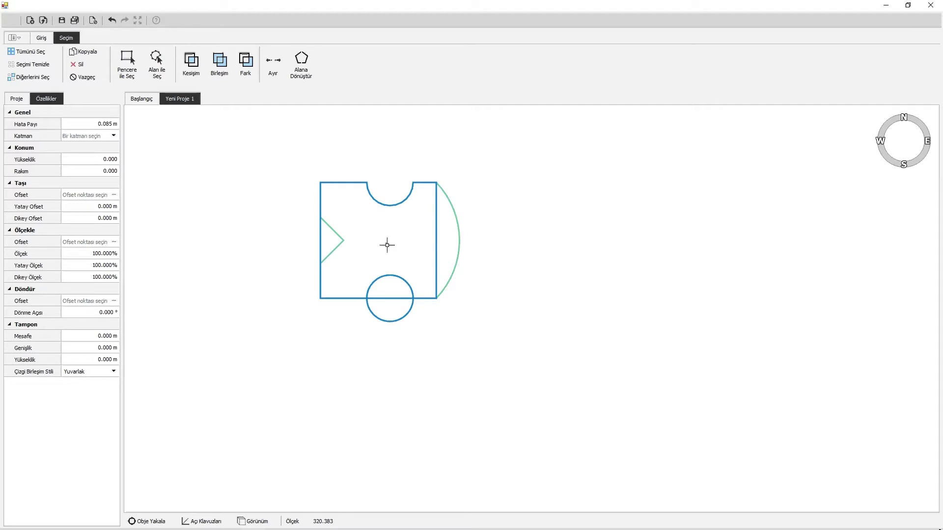
pyautogui.click(247, 75)
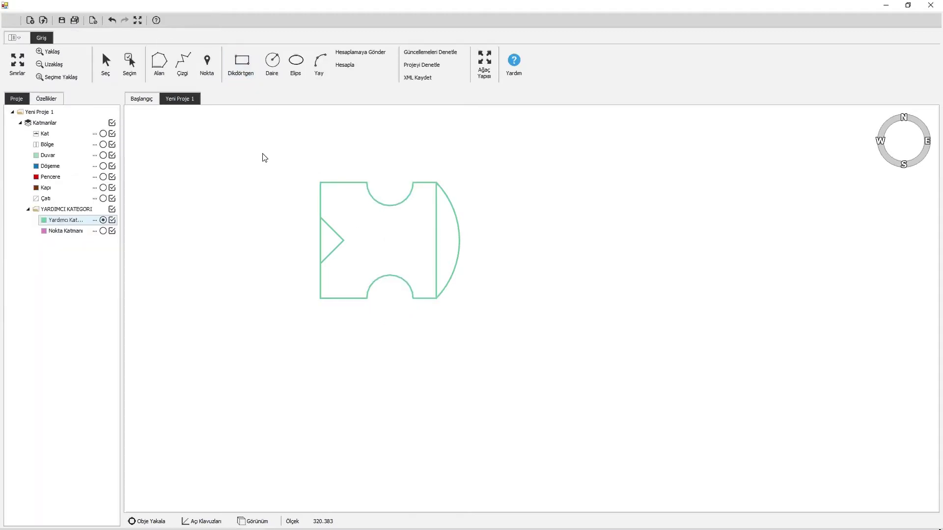
# - Select the square outline, the V-shaped polyline and the arc together with a selection window
pyautogui.click(132, 77)
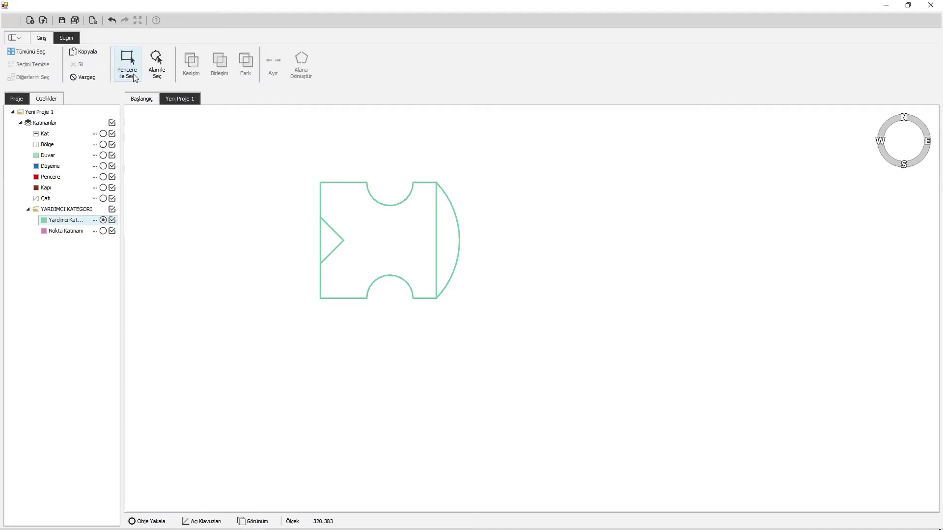
pyautogui.click(133, 74)
pyautogui.click(263, 158)
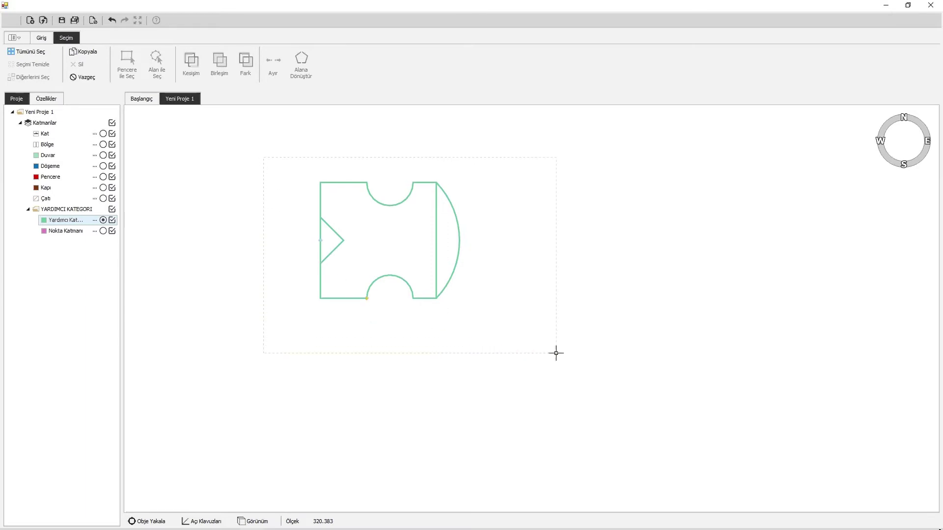